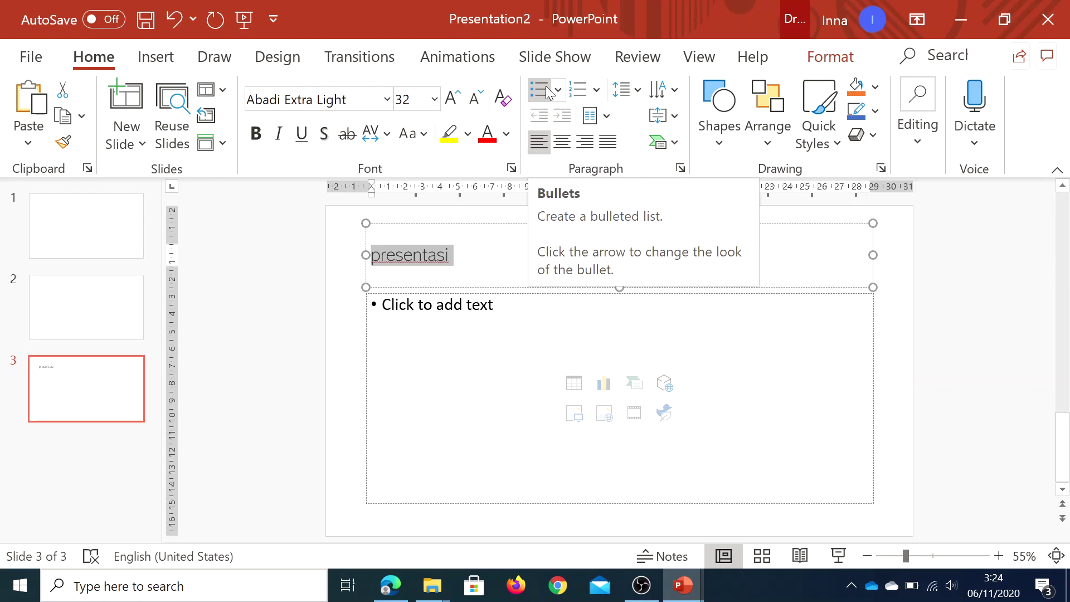
Add the bullet "Perikanan tangkap" to slide 3's content placeholder and start an empty bullet line below it
key("ctrl+Return")
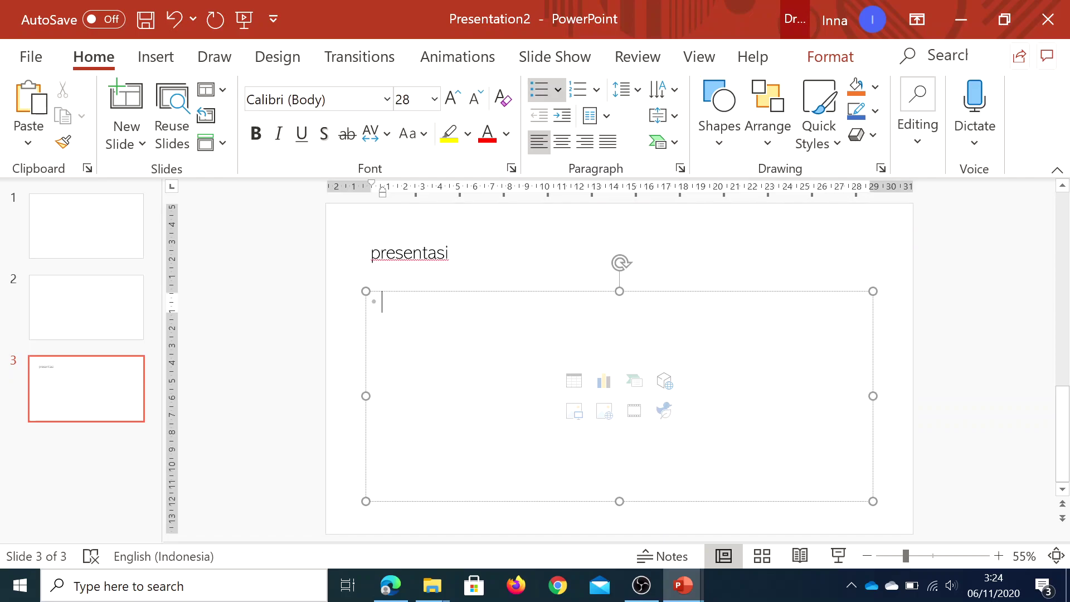
type("perikanan tangka")
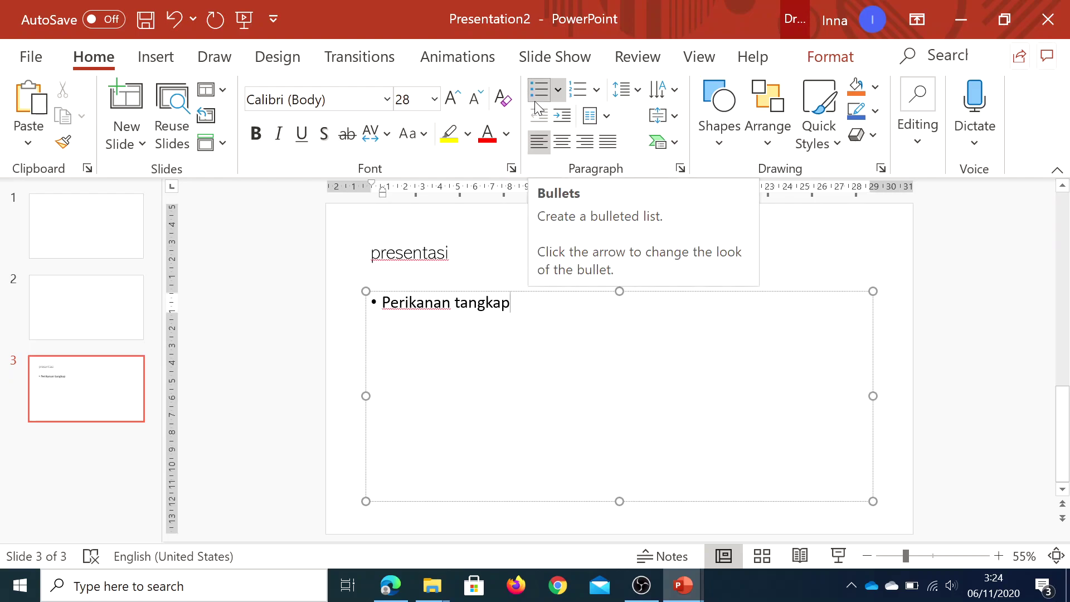
type("p")
key("Return")
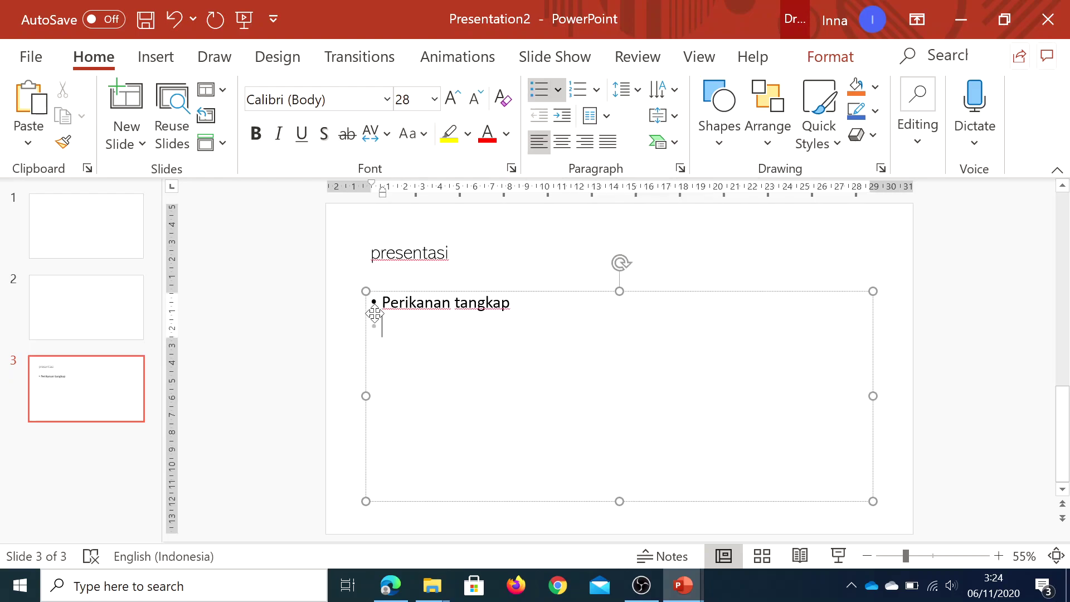
left_click(598, 89)
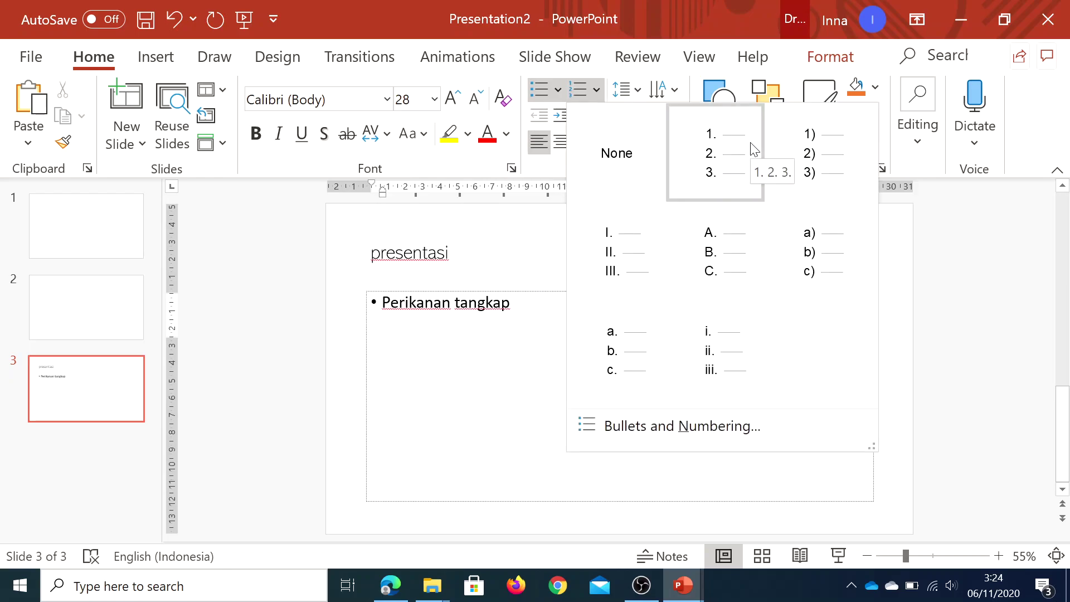
left_click(440, 323)
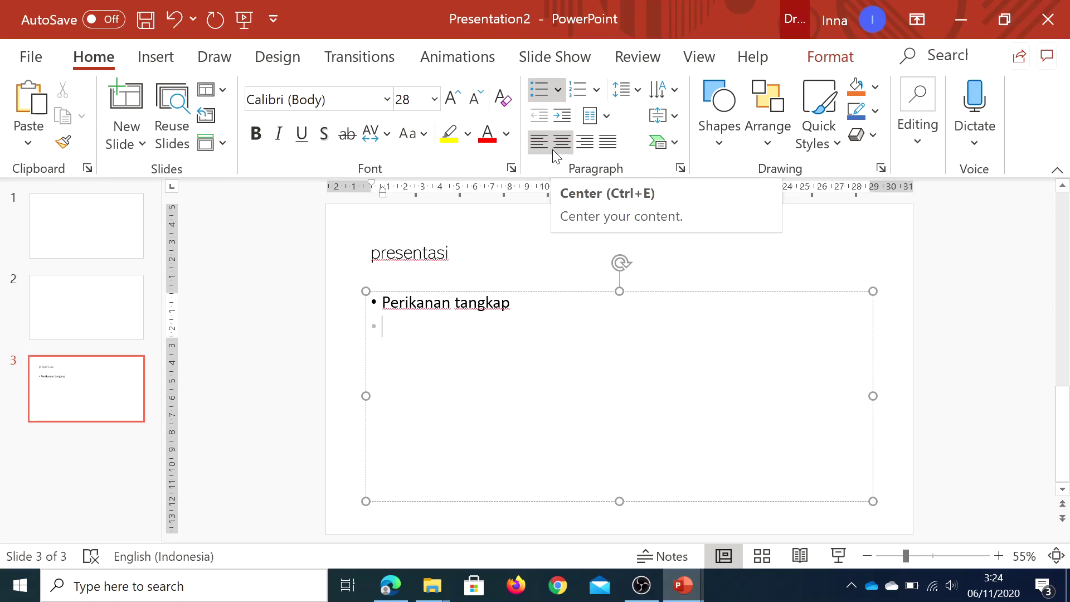
Center the empty second bullet line and the slide title "presentasi"
left_click(567, 142)
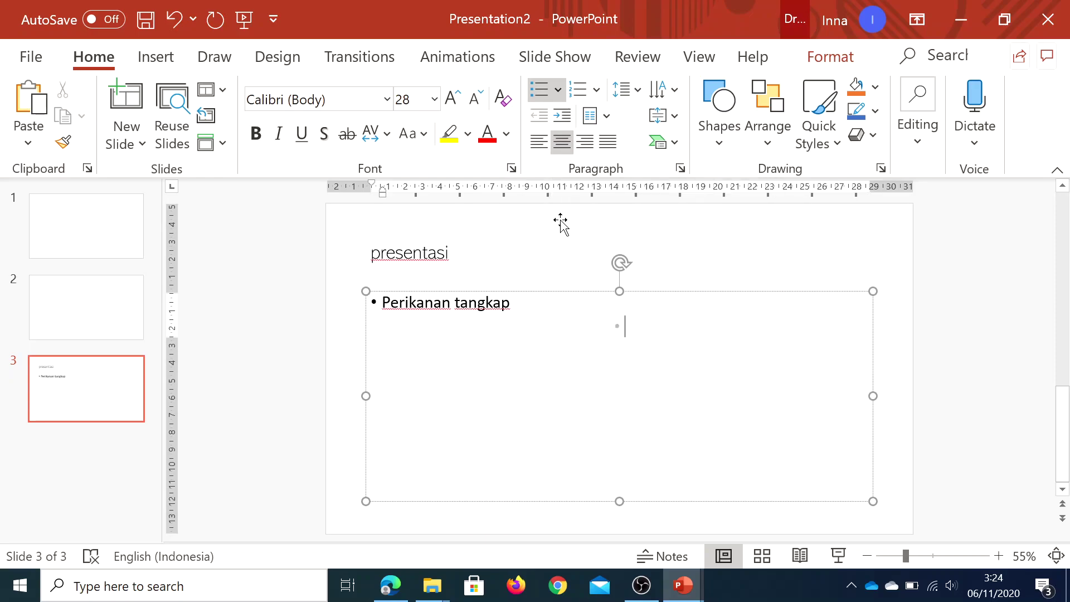
left_click(444, 254)
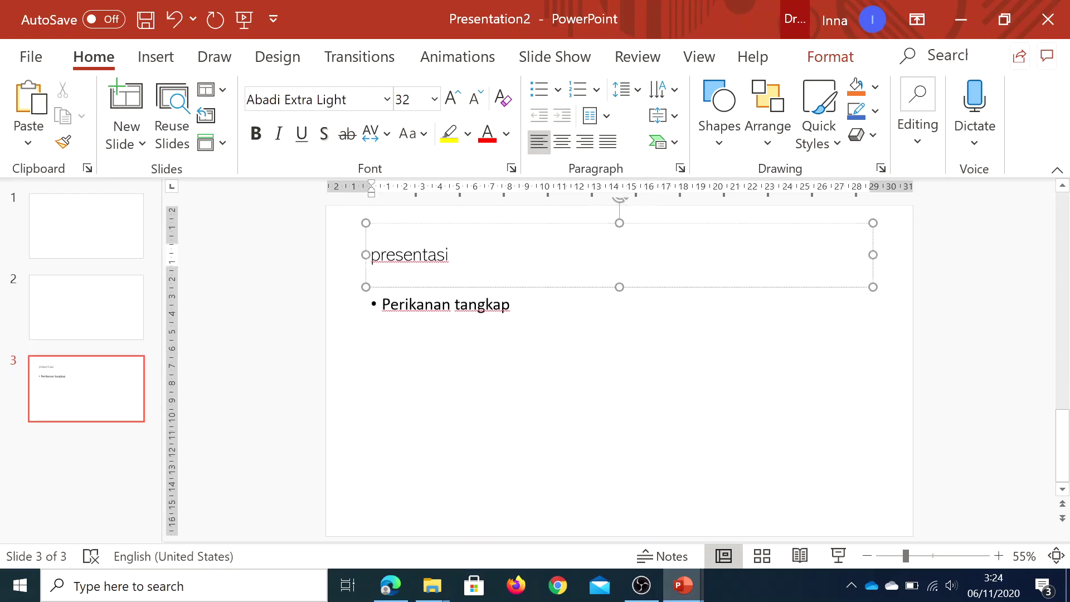
left_click(560, 142)
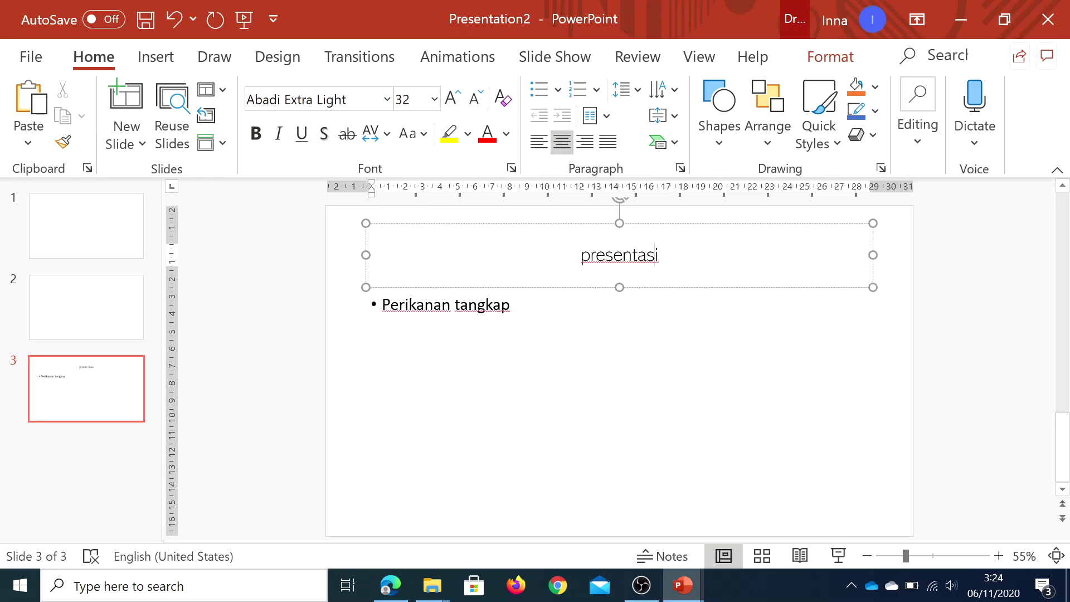
left_click(511, 304)
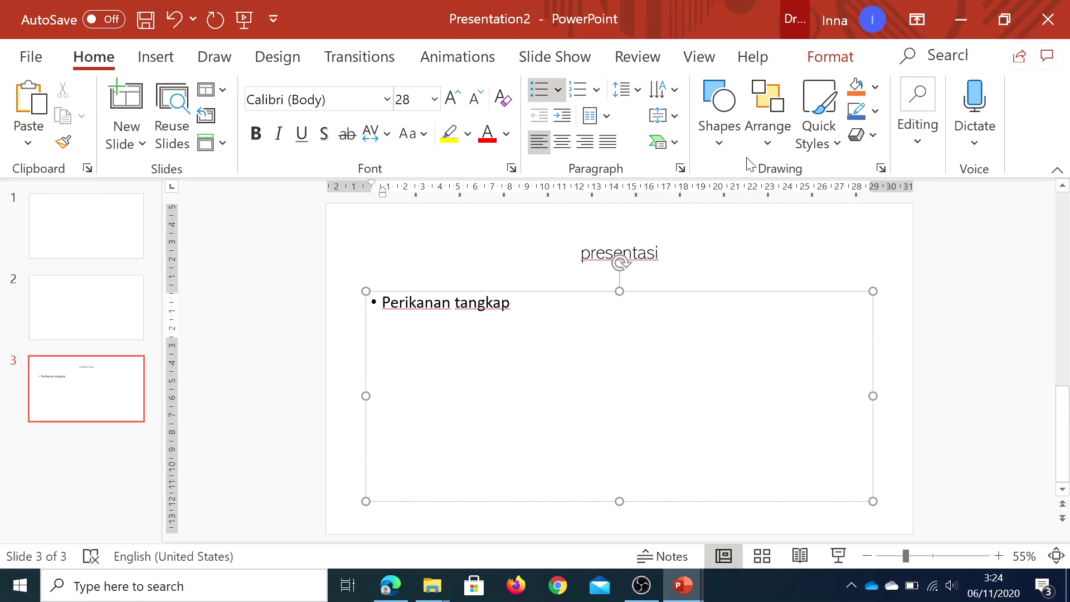
left_click(659, 254)
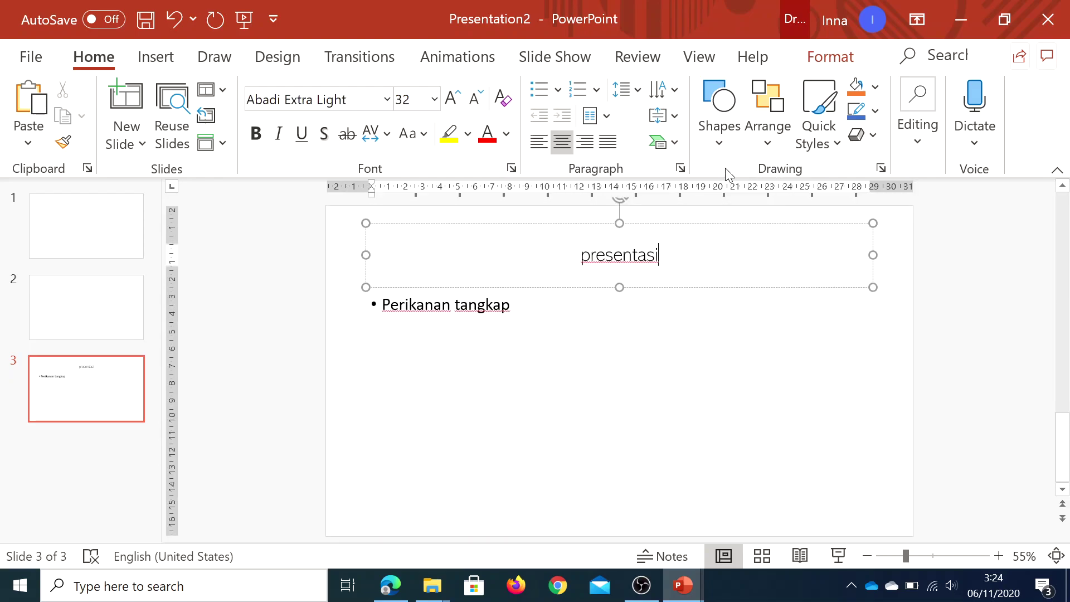
left_click(895, 317)
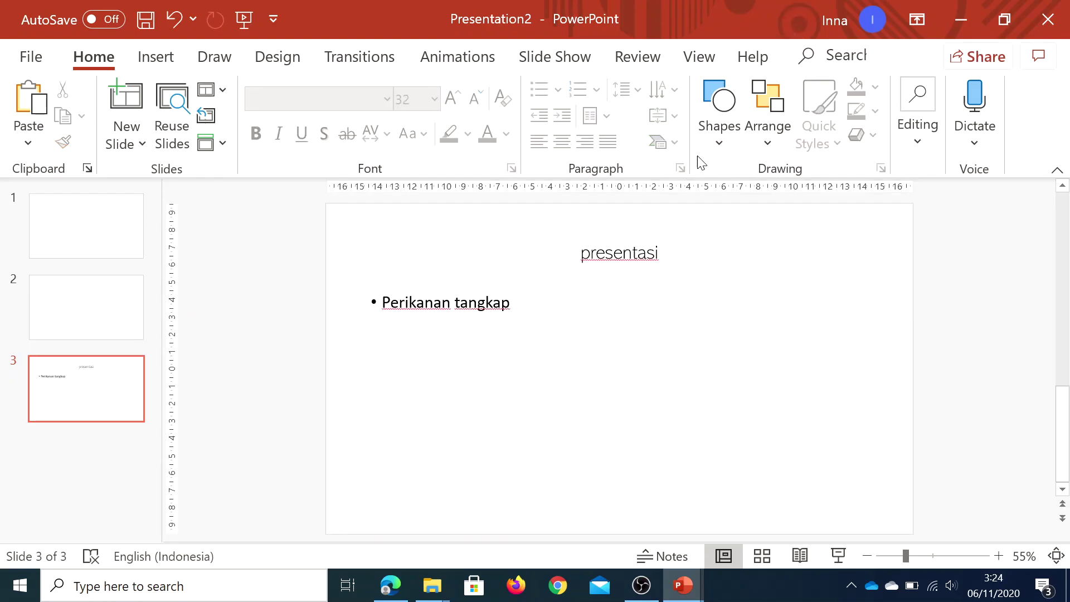
Draw a rounded rectangle about 9.65 cm wide and 3.4 cm high below the "Perikanan tangkap" bullet
left_click(714, 139)
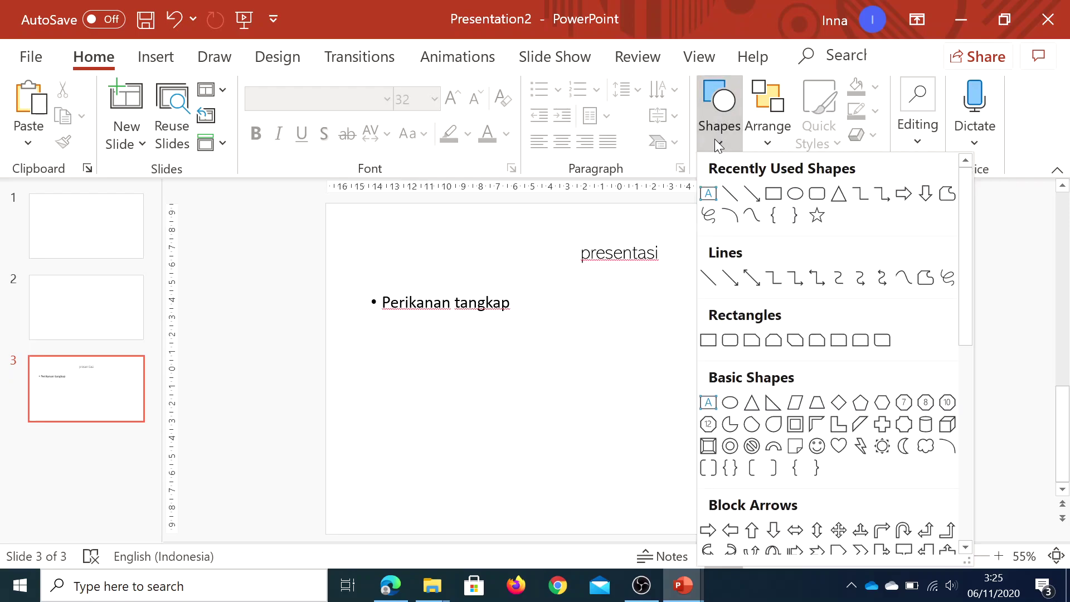
left_click(817, 193)
mouse_move(448, 370)
left_mouse_down()
mouse_move(568, 399)
mouse_move(612, 427)
left_mouse_up()
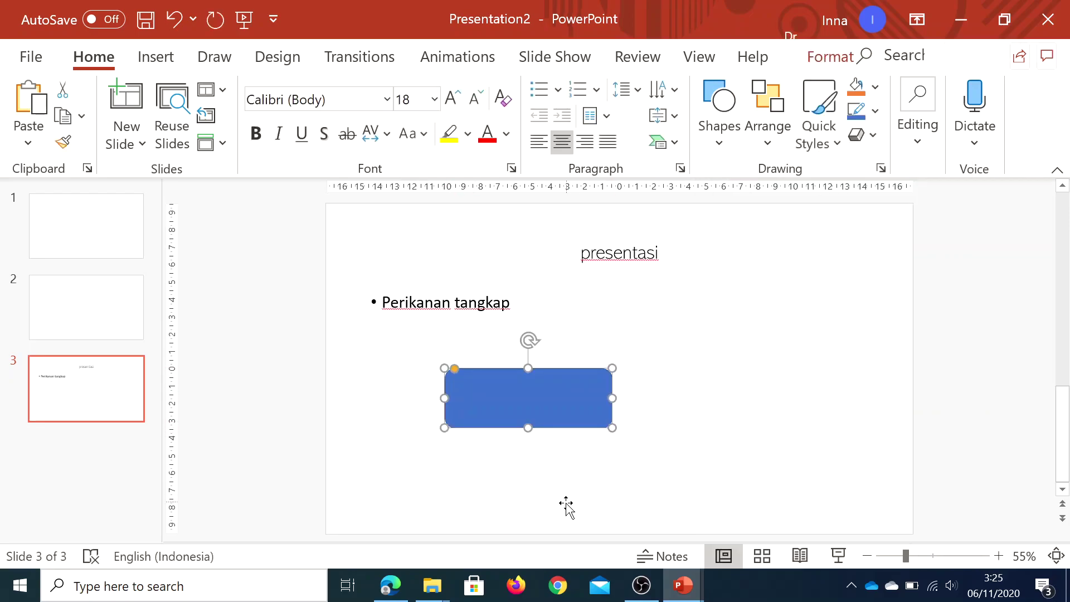
Apply the light blue gradient theme style to the rounded rectangle and change its fill to standard yellow
left_click(810, 58)
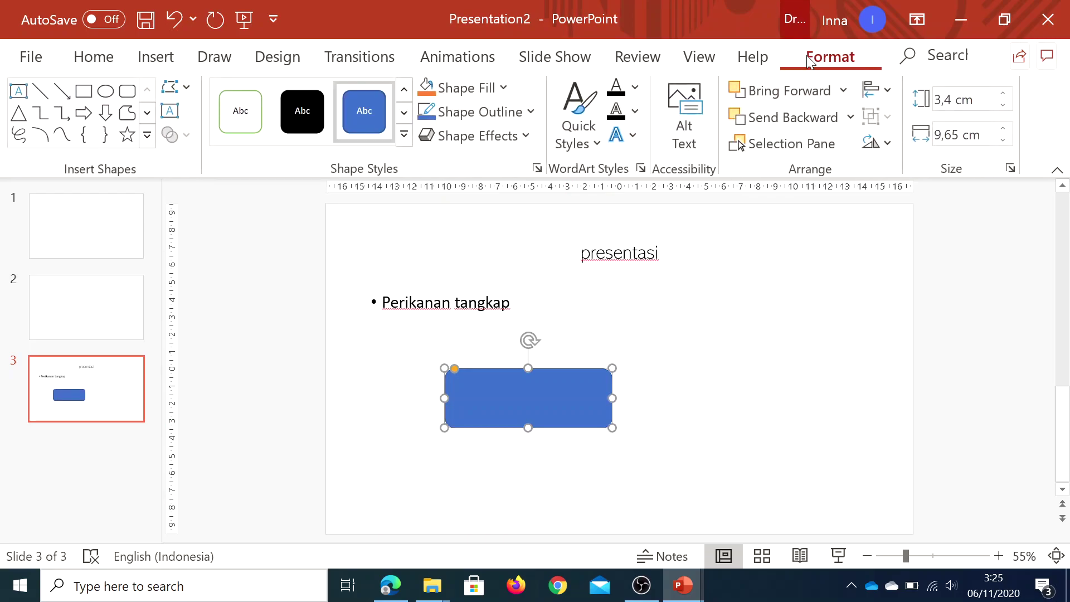
left_click(404, 135)
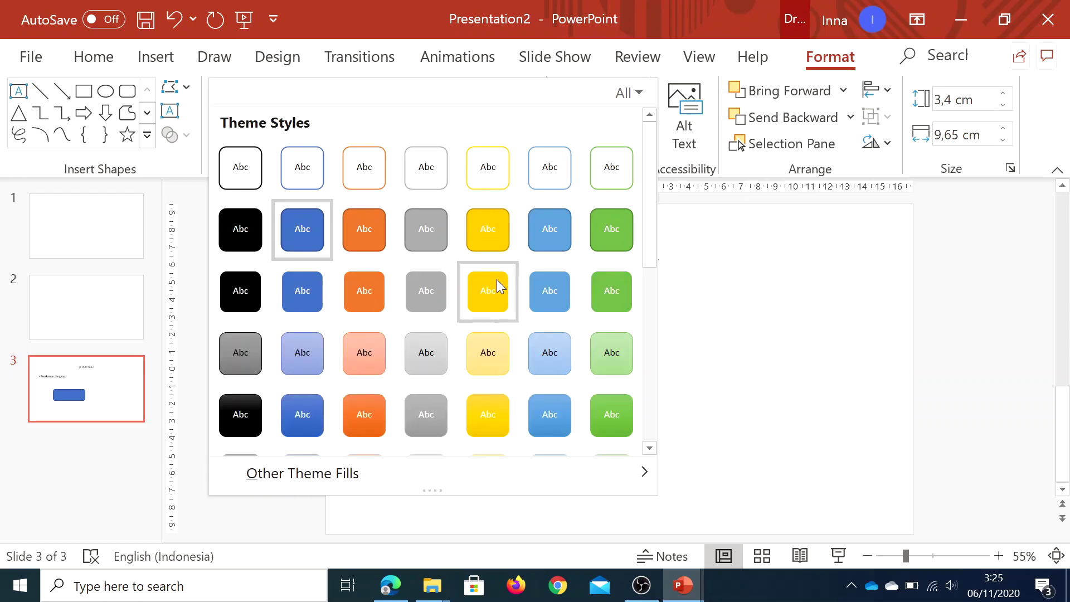
left_click(549, 357)
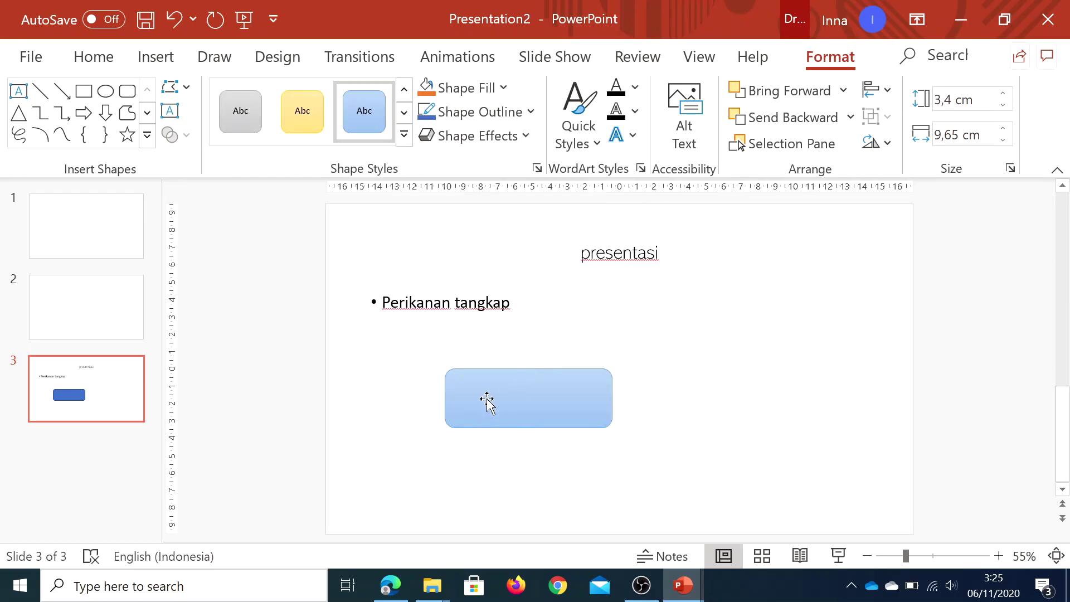
left_click(506, 91)
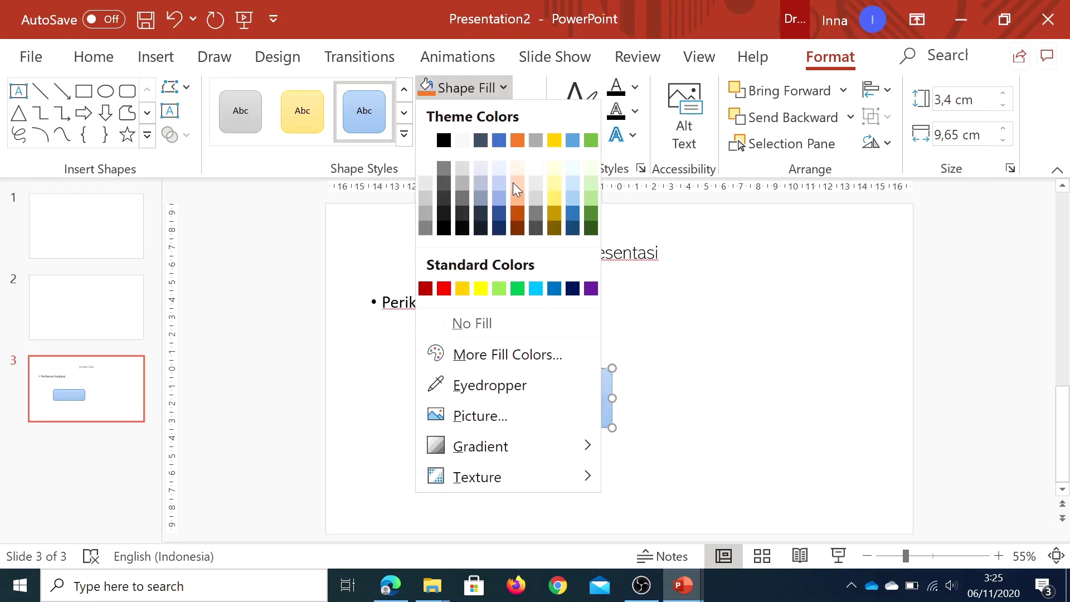
left_click(481, 288)
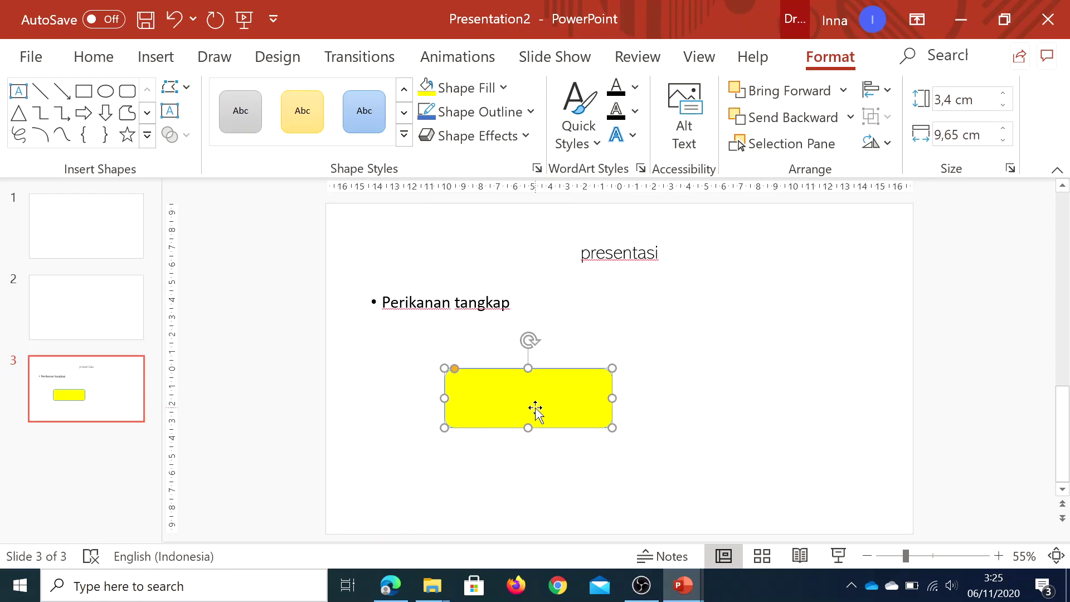
Add the text "definisi" inside the yellow rounded rectangle
right_click(516, 406)
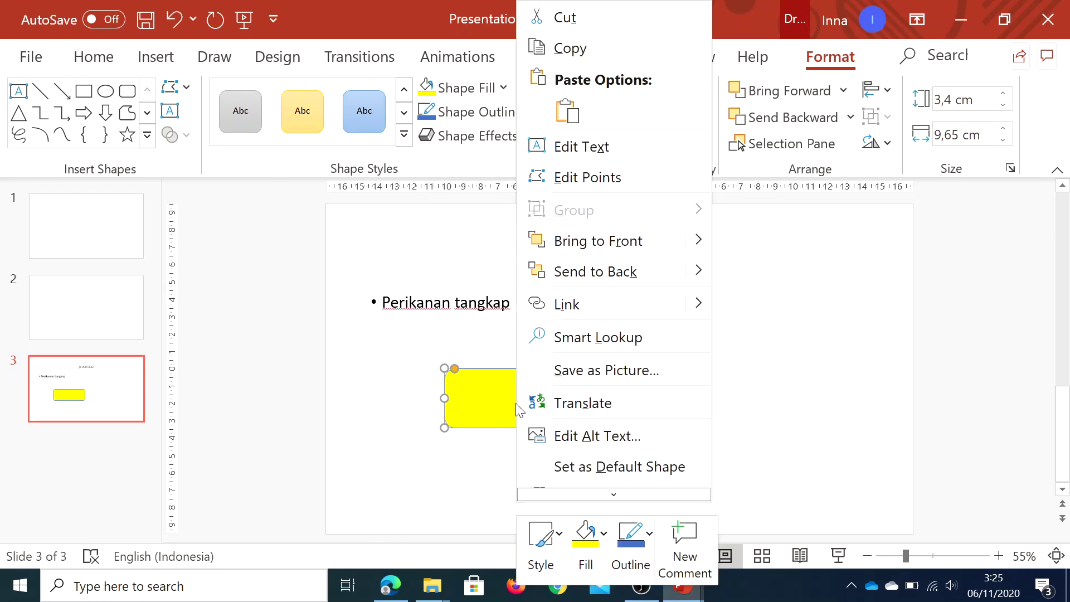
left_click(580, 146)
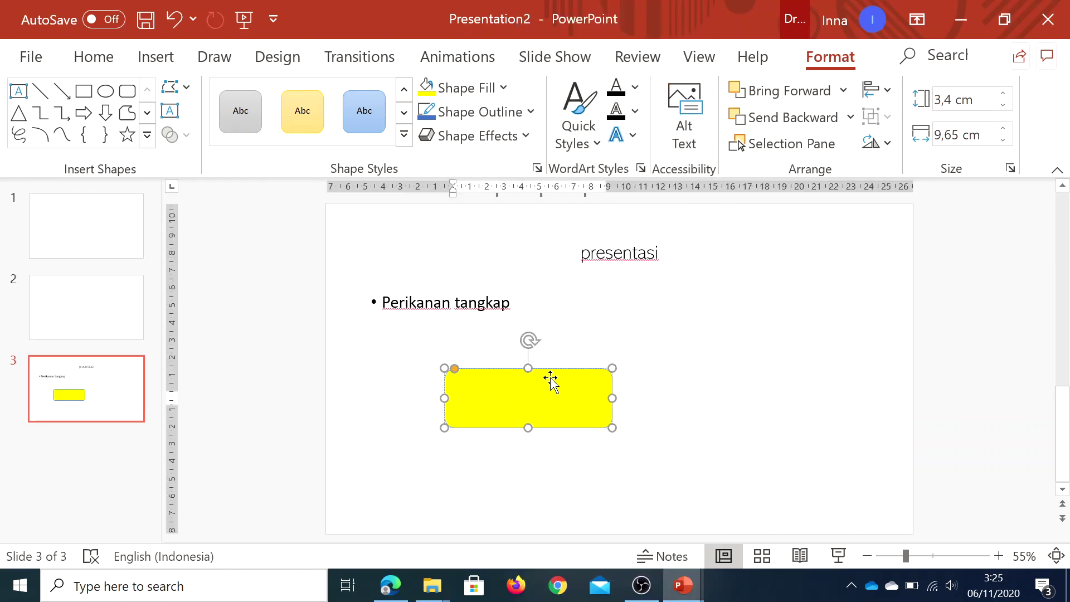
type("definisi")
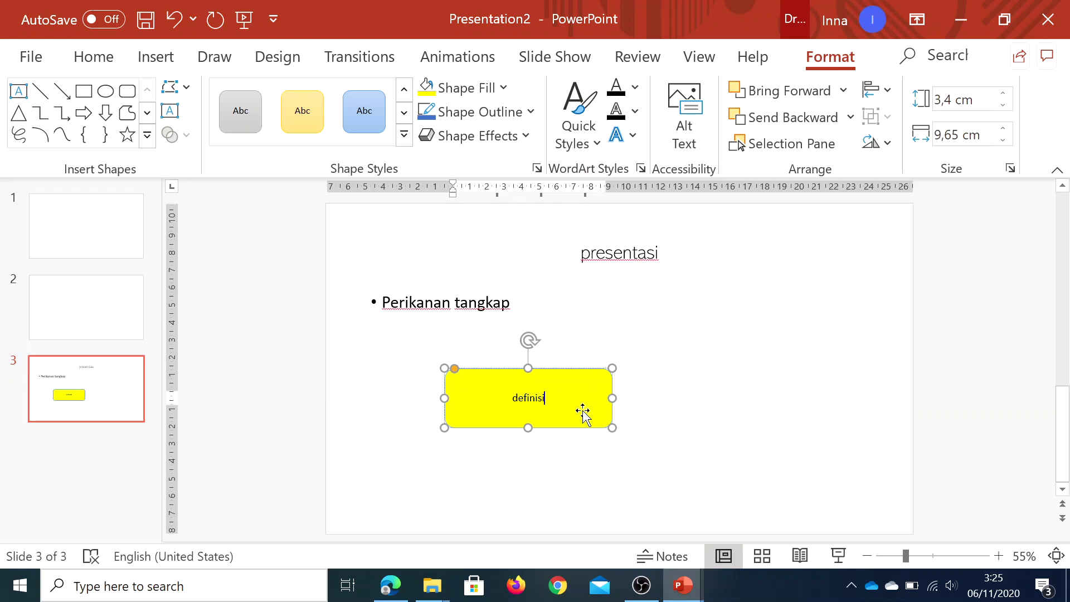
Give the "definisi" shape's outline the waviest sketched line style
left_click(526, 111)
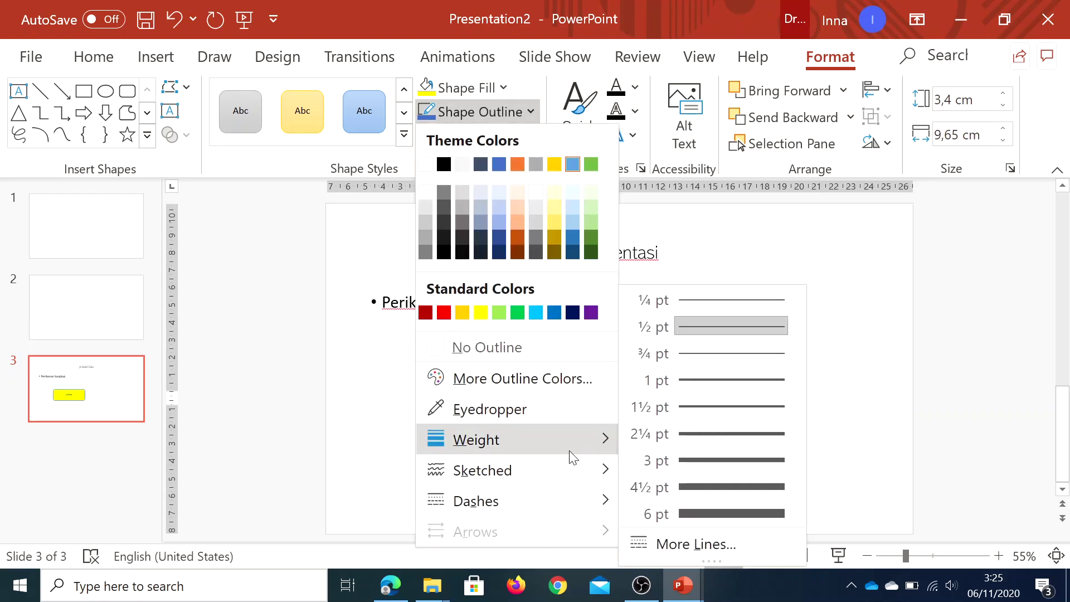
mouse_move(570, 474)
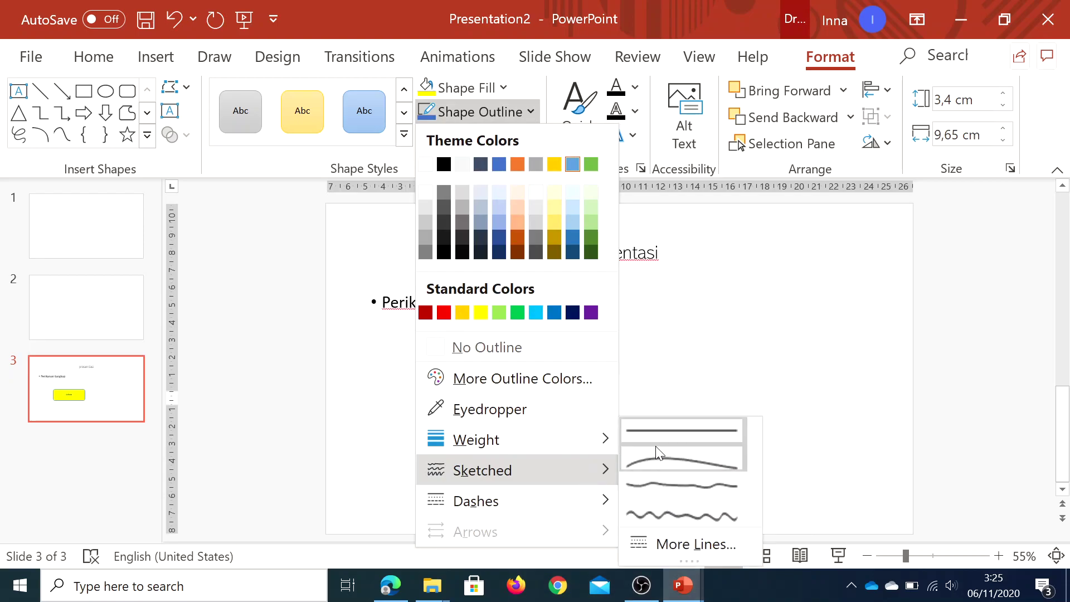
left_click(659, 508)
left_click(621, 328)
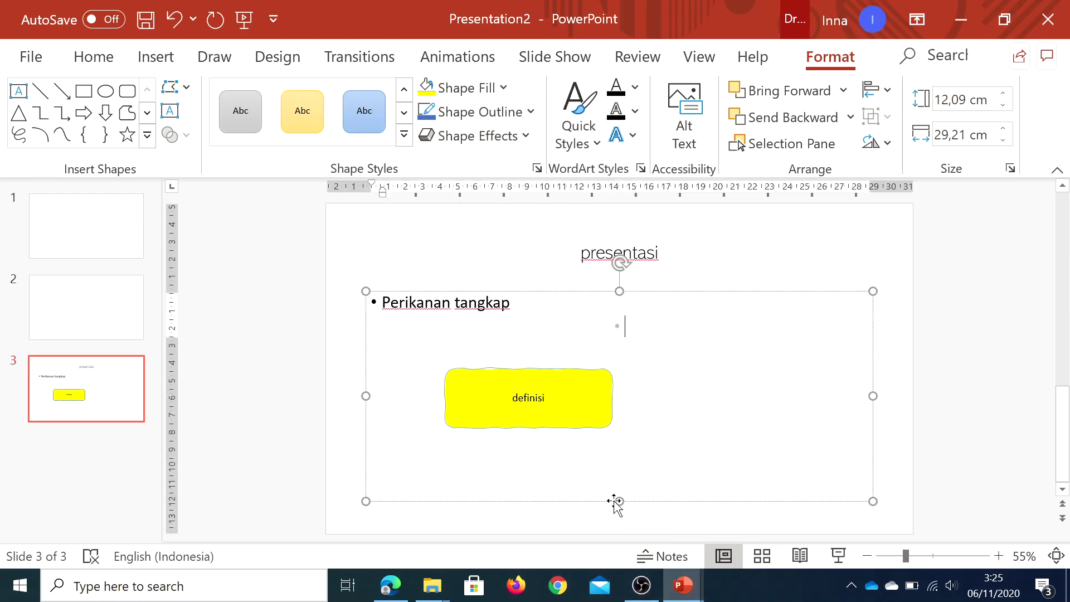
Set the outline weight of the "definisi" shape to 3 pt
left_click(578, 377)
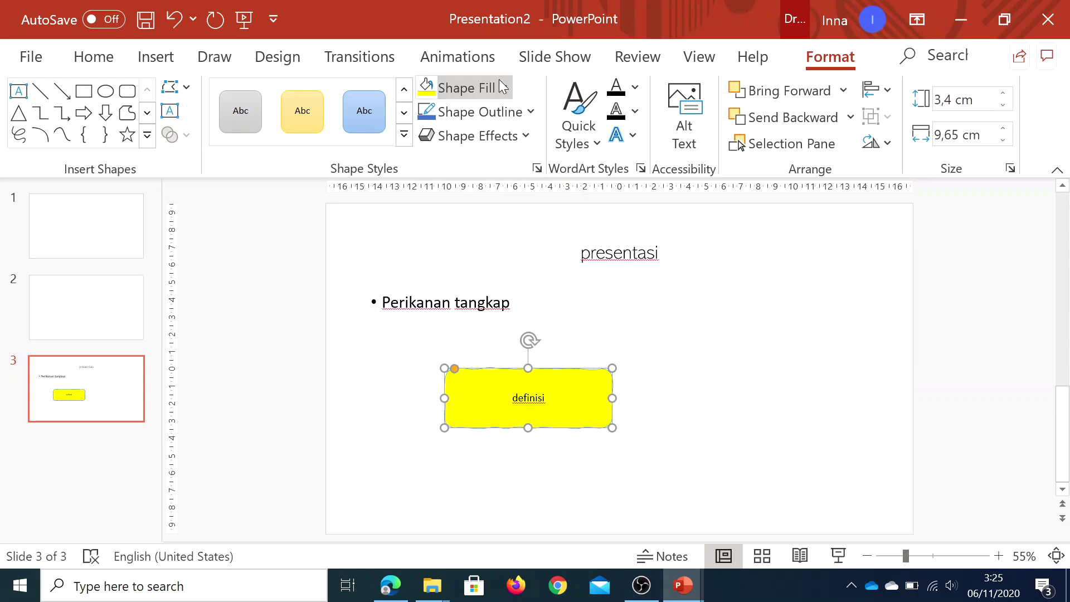
left_click(515, 113)
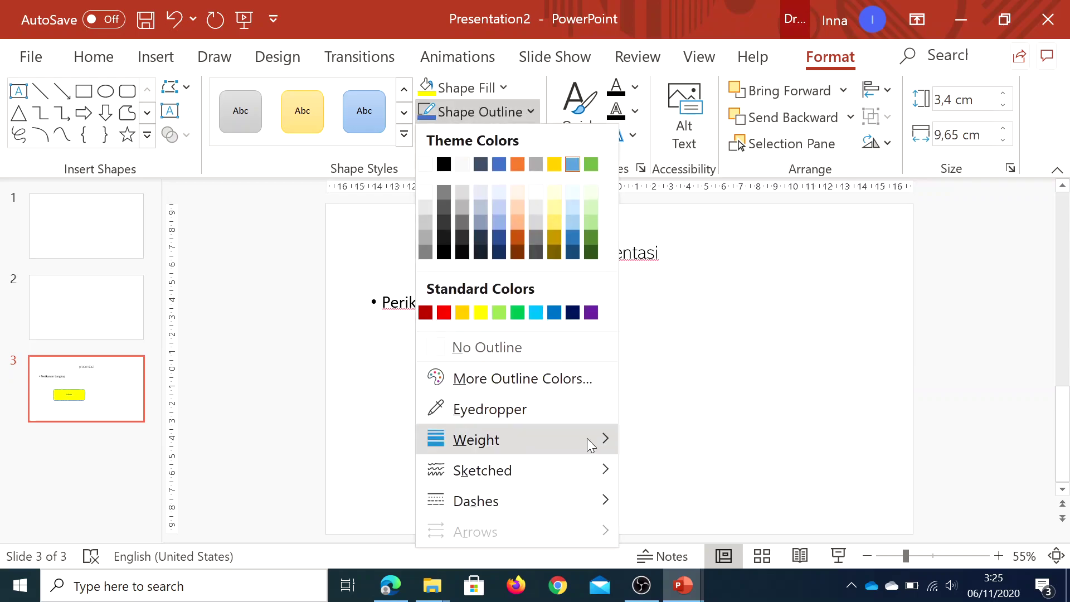
mouse_move(593, 440)
left_click(696, 456)
left_click(720, 402)
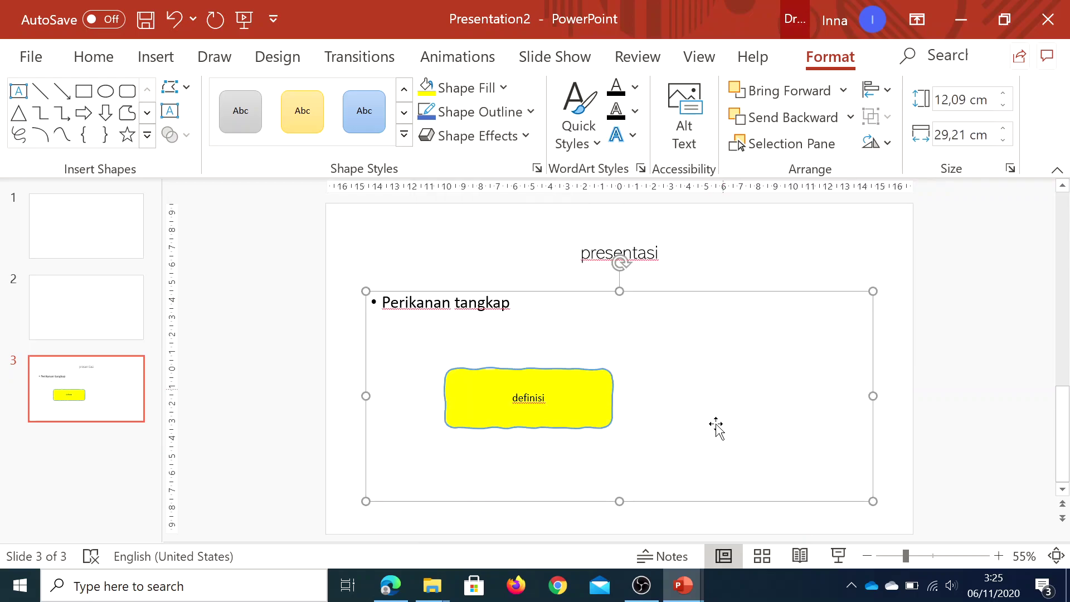
Change the outline color of the "definisi" shape to standard purple
left_click(556, 422)
left_click(528, 114)
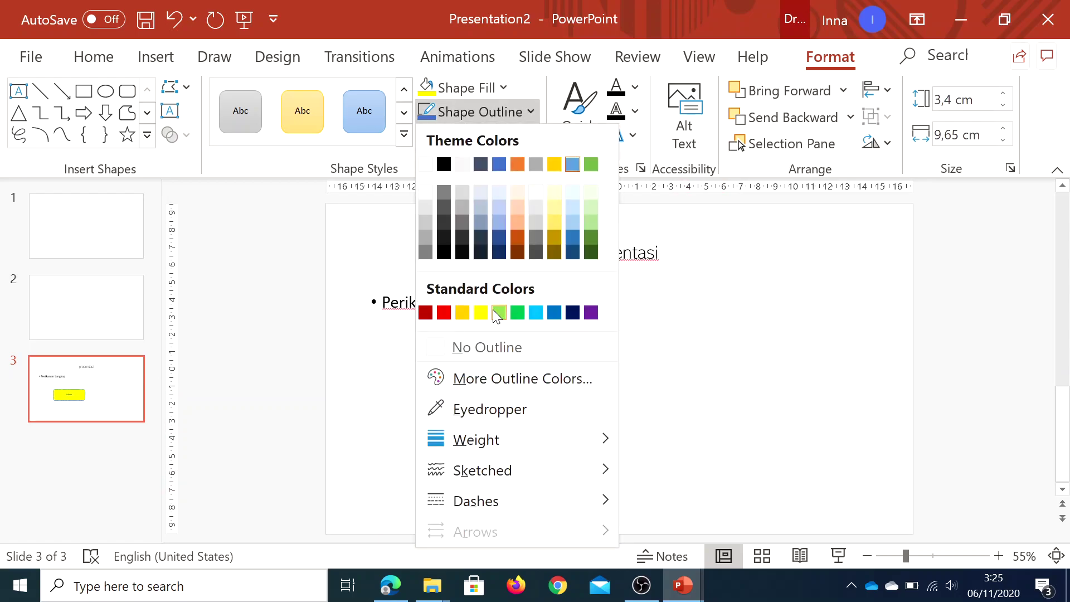
left_click(591, 313)
left_click(725, 423)
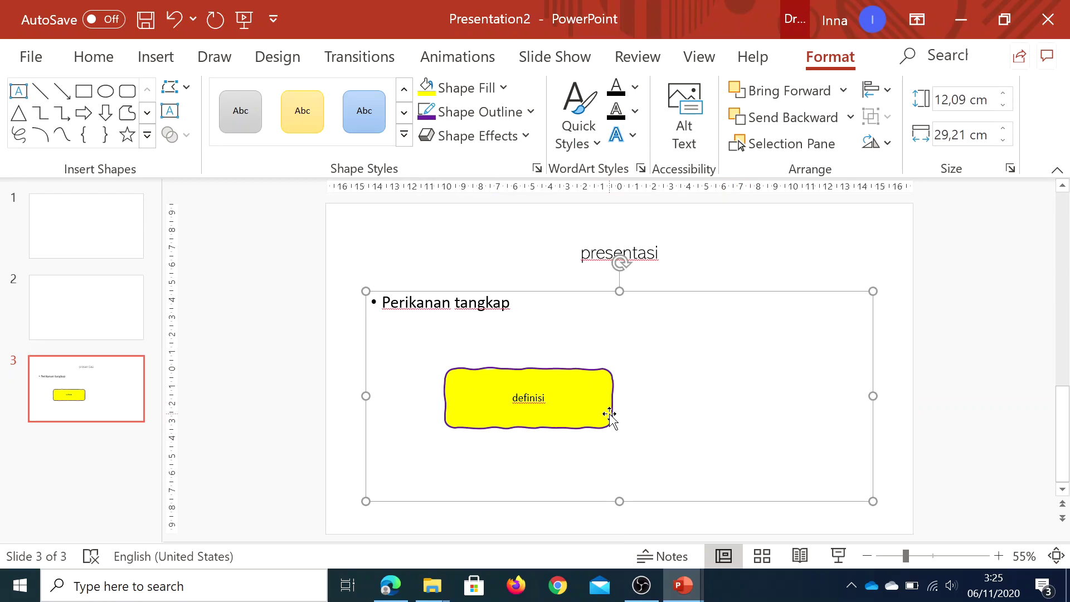
Apply a pale WordArt quick style to the title text "presentasi"
left_click(585, 255)
left_click_drag(581, 254, 664, 254)
left_click(588, 141)
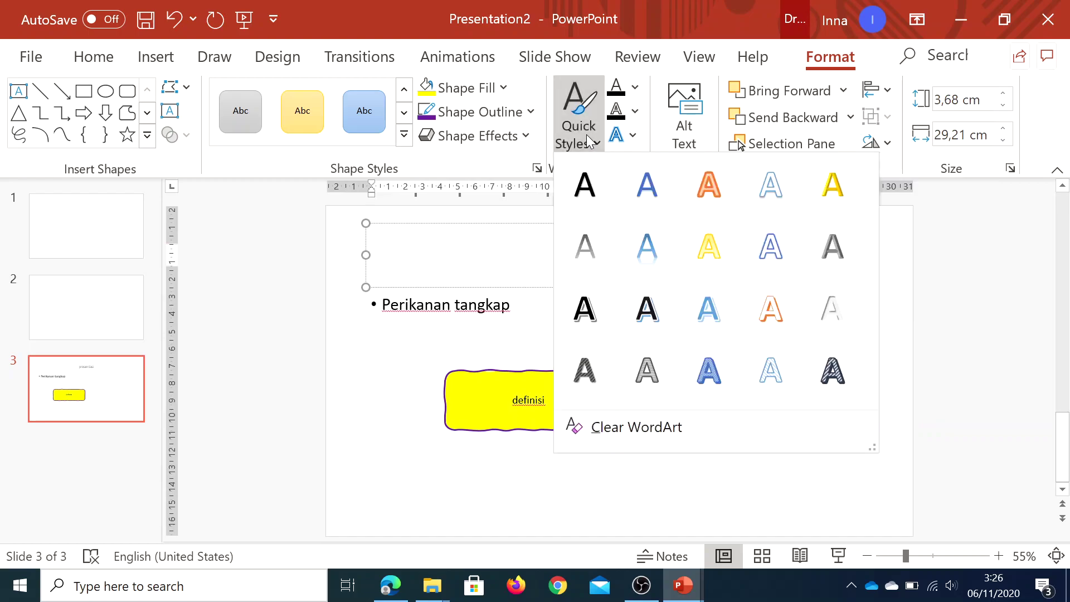
left_click(583, 243)
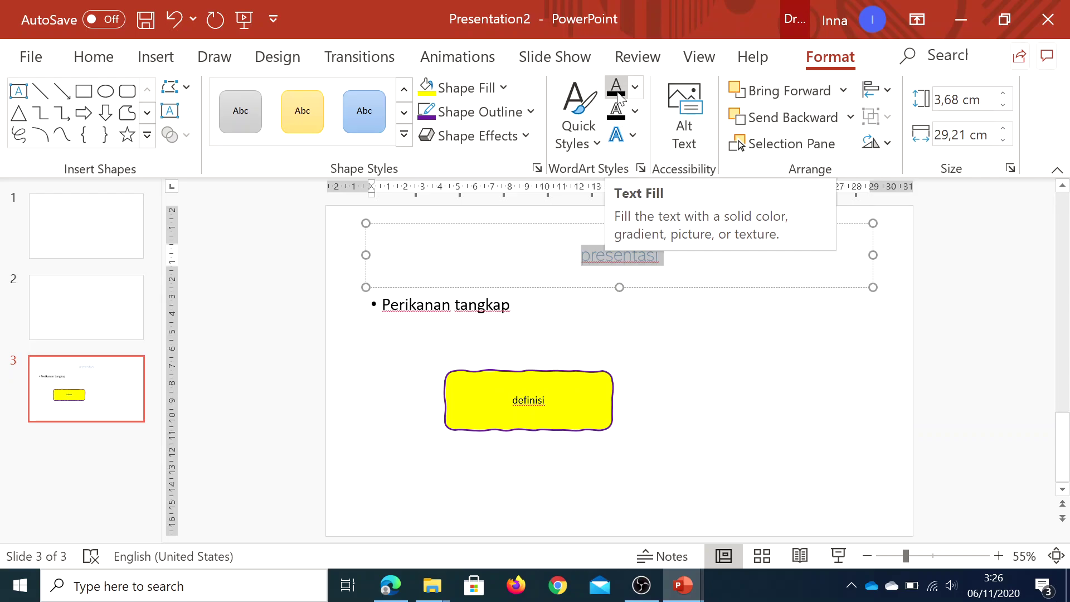
Remove the bullet from the empty centered line below "Perikanan tangkap"
left_click(554, 400)
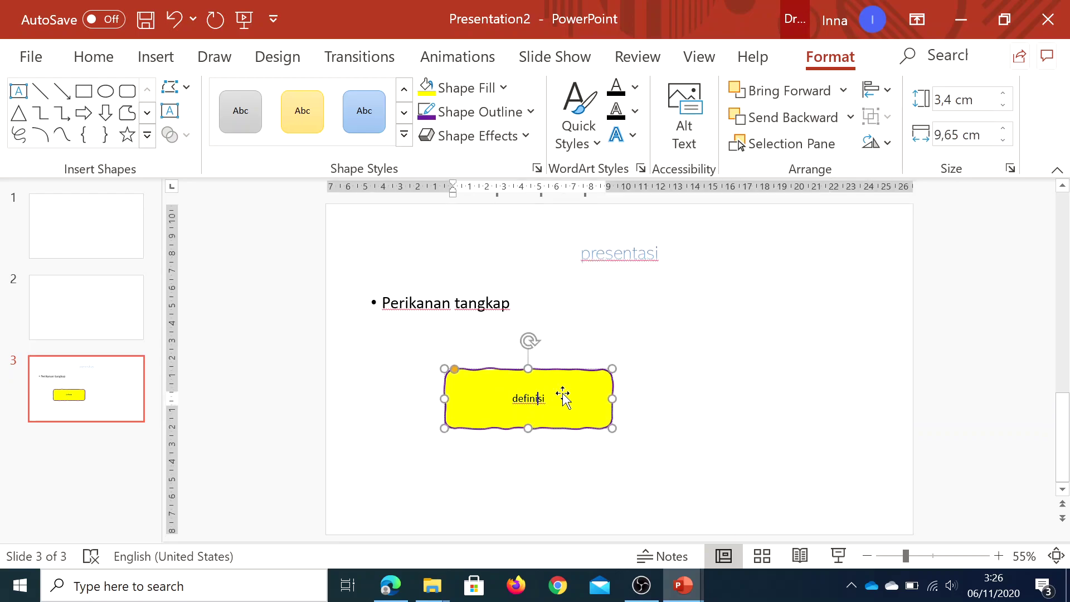
left_click(616, 329)
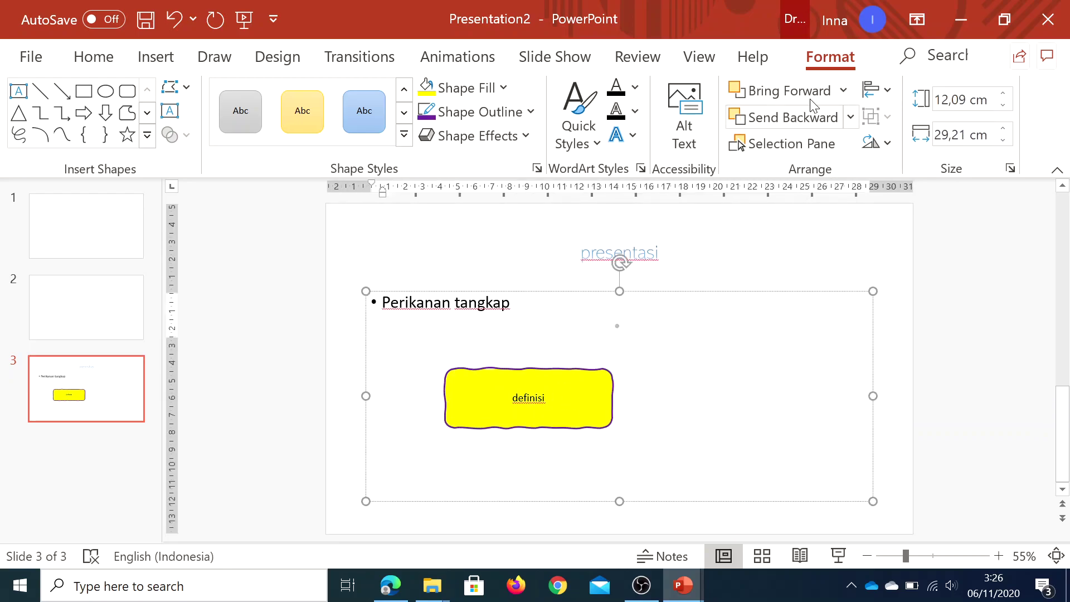
left_click(845, 91)
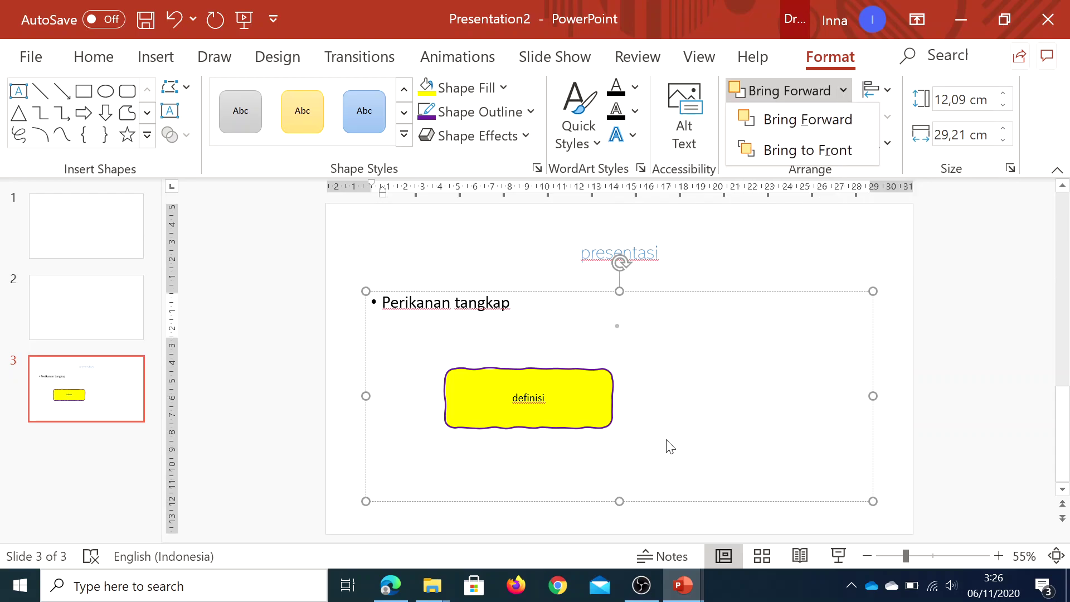
left_click(564, 396)
key("BackSpace")
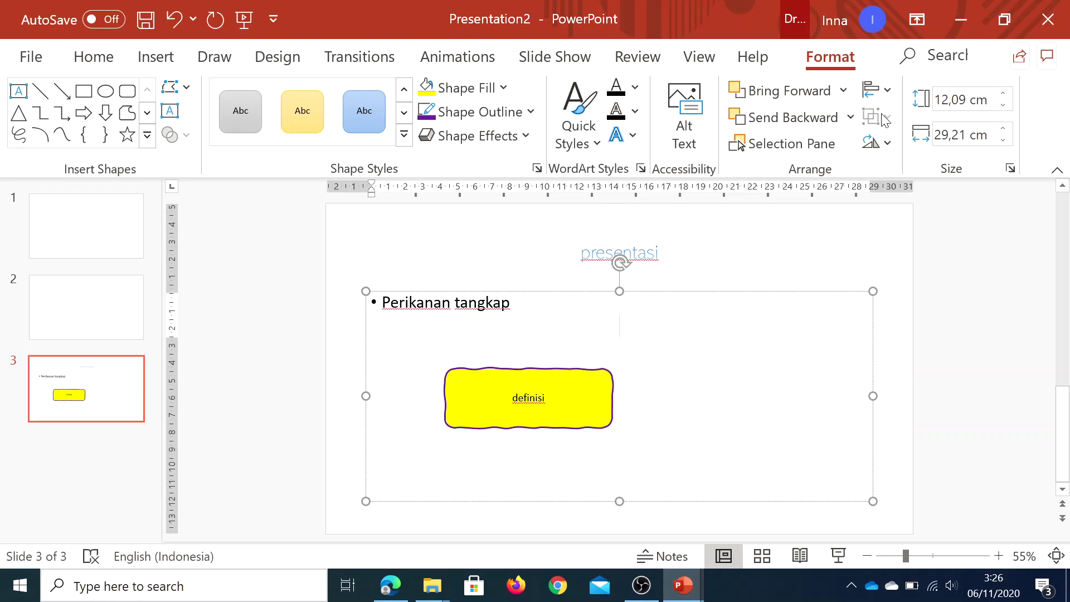
left_click(843, 91)
left_click(843, 91)
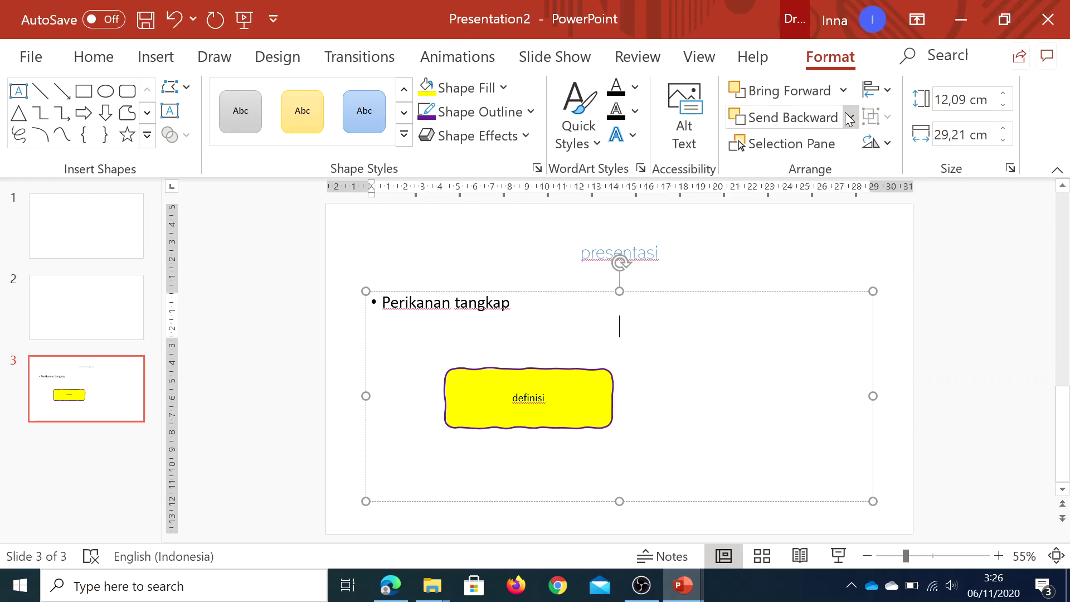
left_click(851, 117)
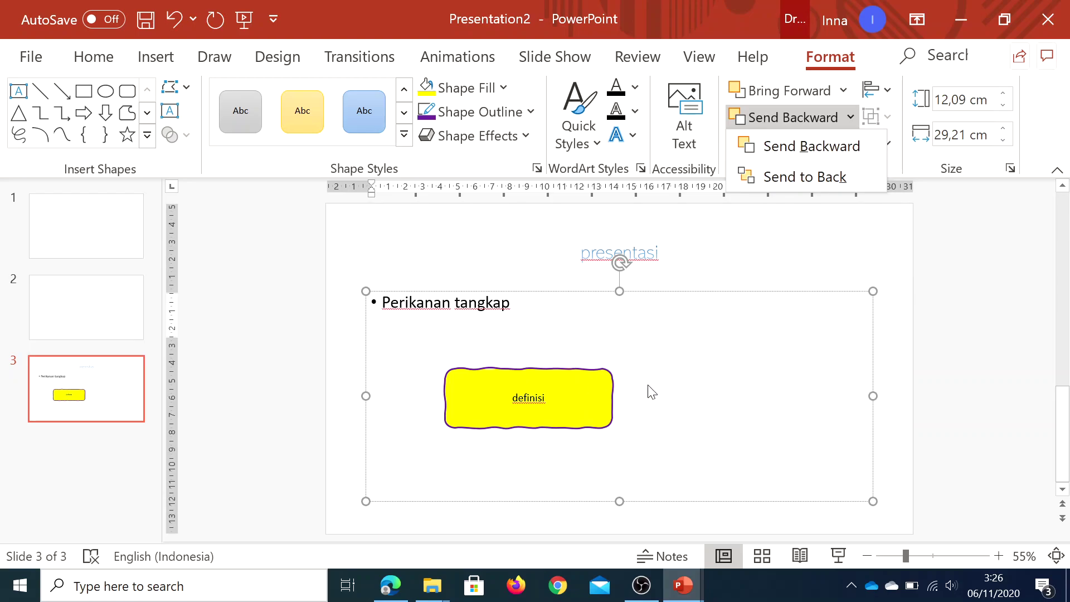
Draw a rectangle about 10.3 cm wide and 4.3 cm high overlapping the lower-right part of the yellow "definisi" shape
left_click(569, 406)
left_click(582, 381)
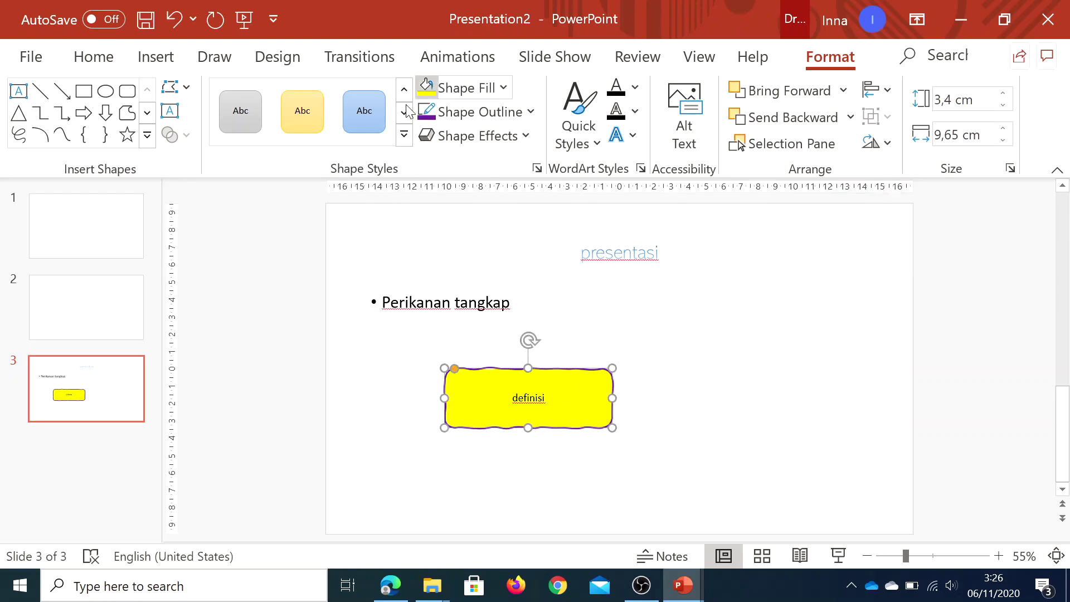
left_click(89, 99)
left_click_drag(578, 382, 756, 457)
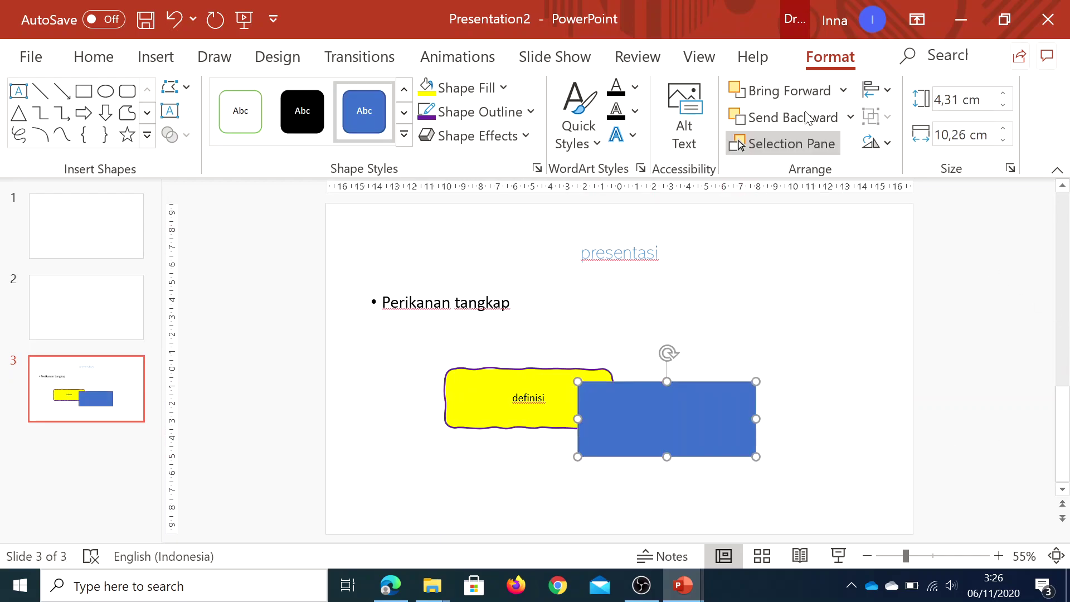
Send the blue rectangle backward so that it lies behind the yellow "definisi" shape
left_click(843, 90)
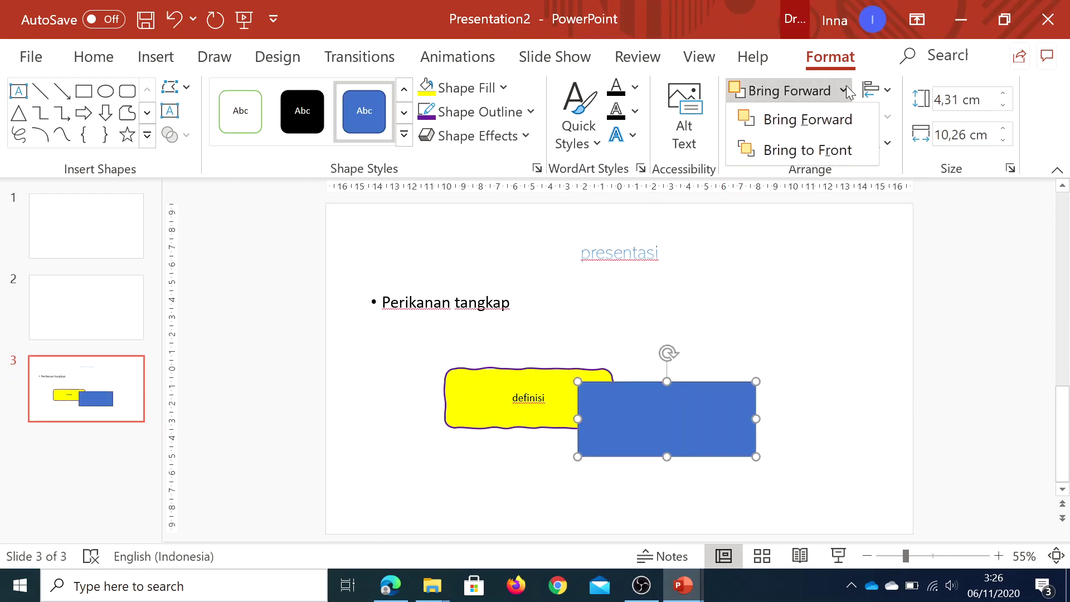
left_click(844, 95)
left_click(844, 90)
left_click(833, 118)
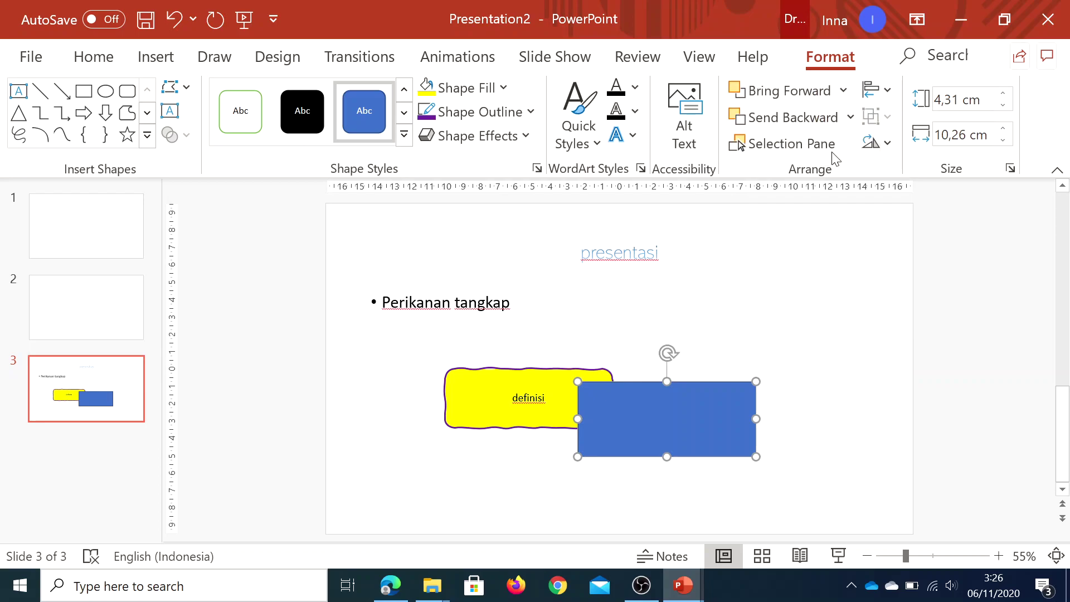
left_click(833, 121)
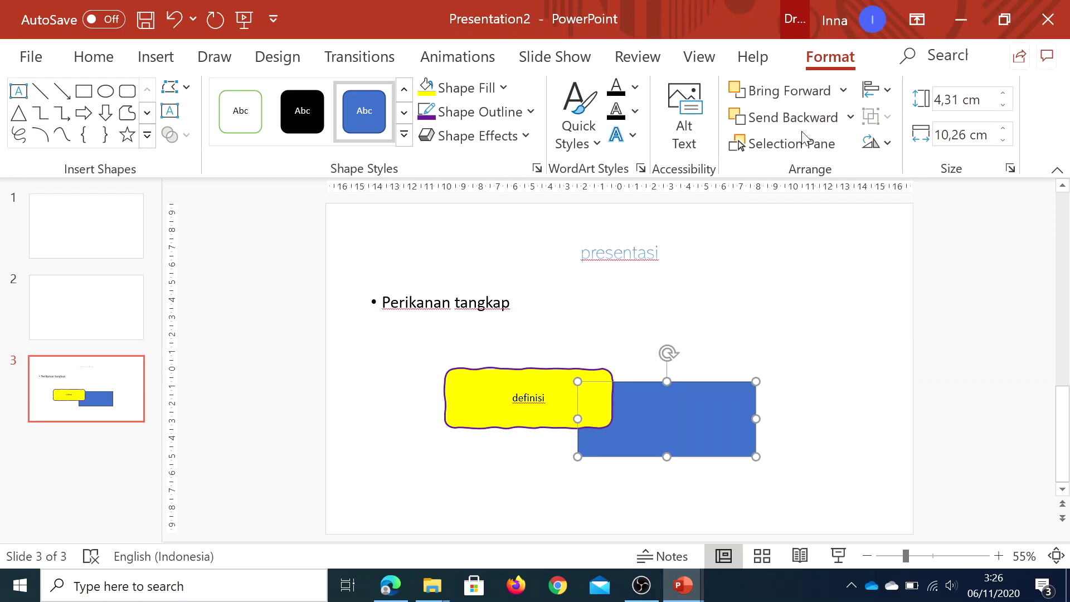
left_click(652, 485)
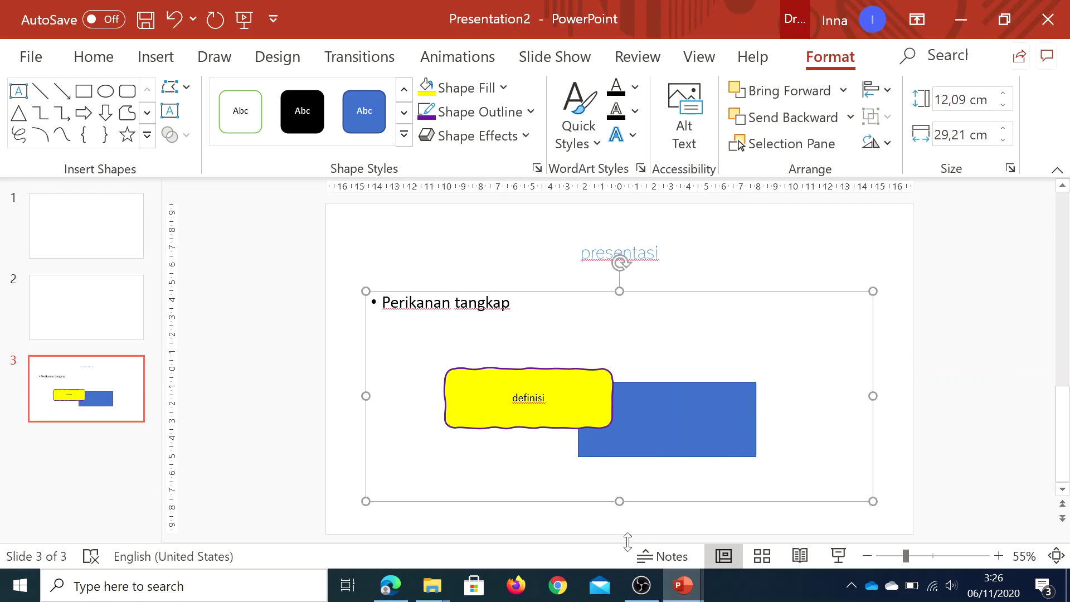
Select the rounded "definisi" shape from the Selection Pane's object list and close the pane
left_click(771, 146)
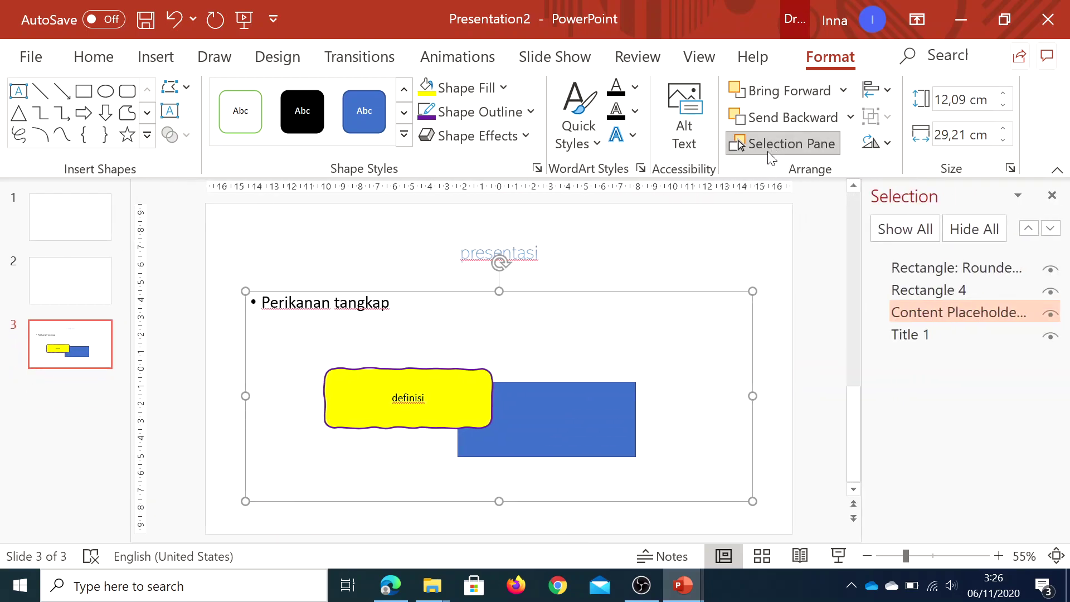
left_click(949, 267)
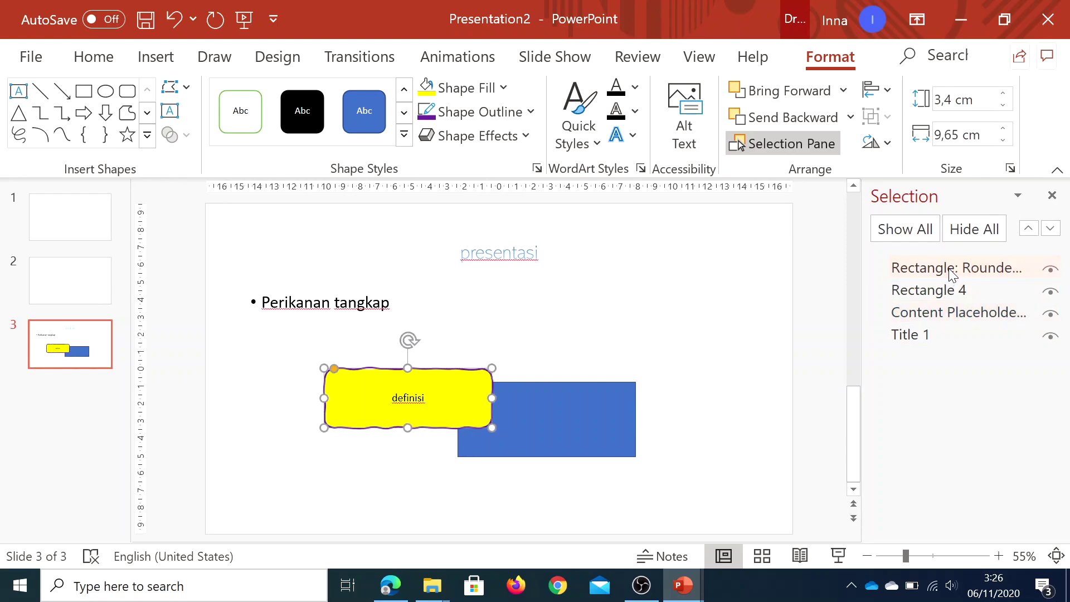
left_click(1053, 194)
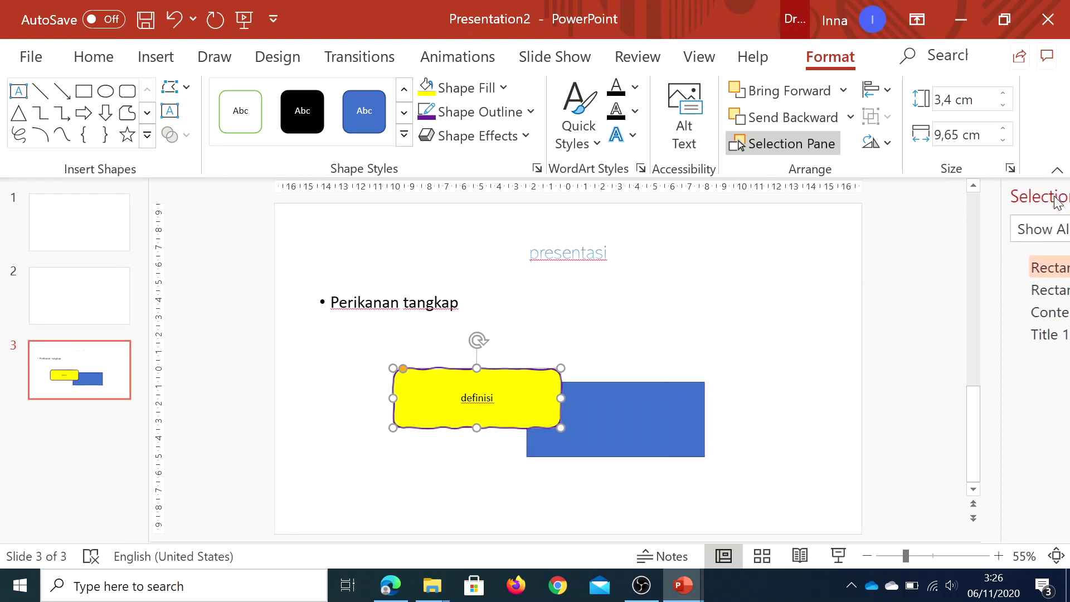
left_click(888, 95)
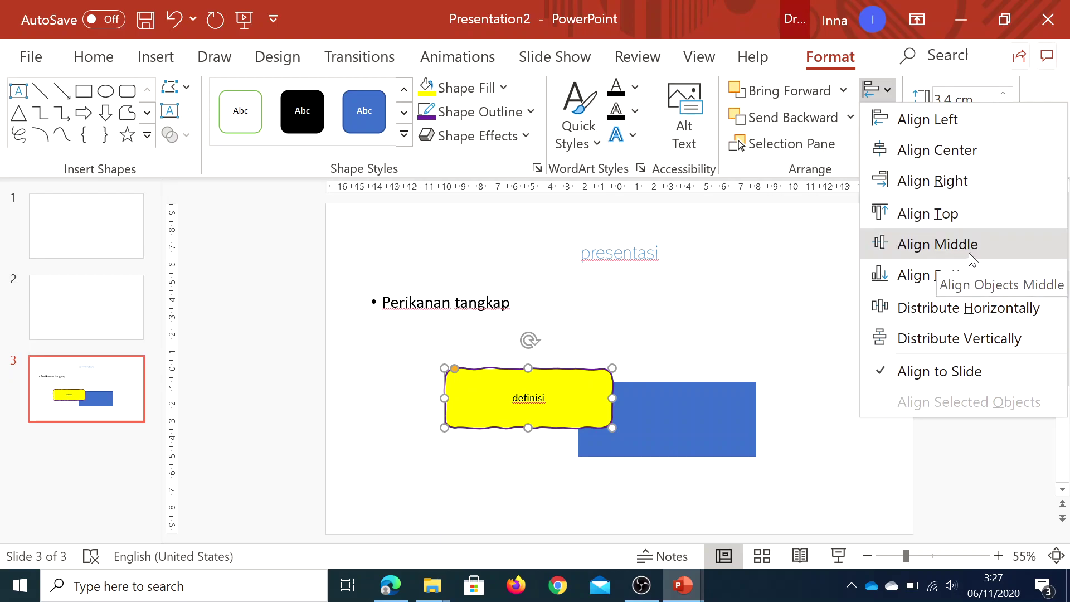
left_click(696, 322)
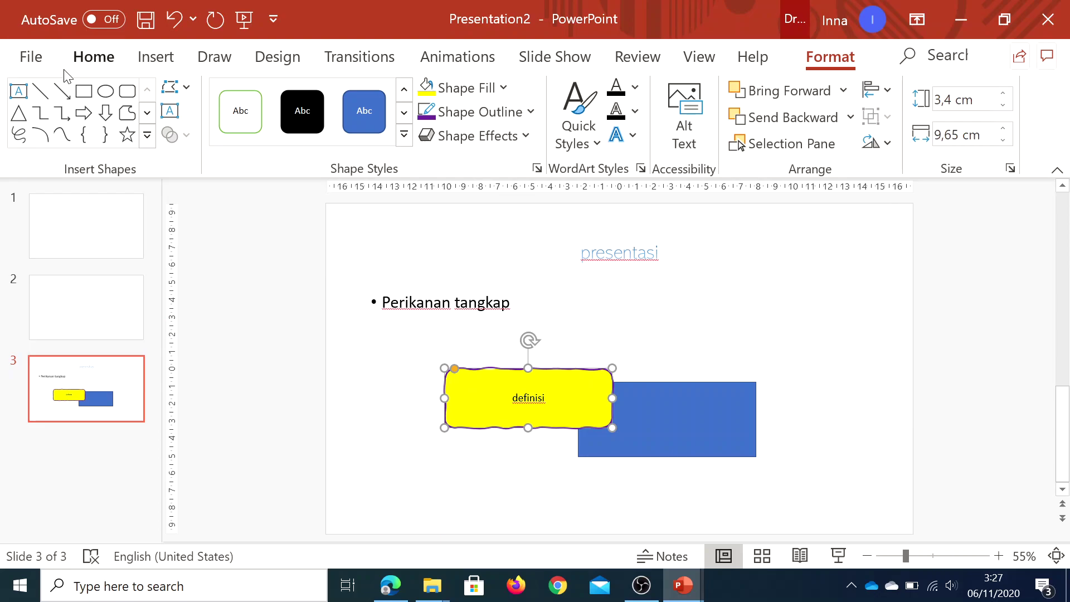
Draw an oval about 10.3 cm wide and 4.7 cm high above the blue rectangle, and delete it
left_click(105, 97)
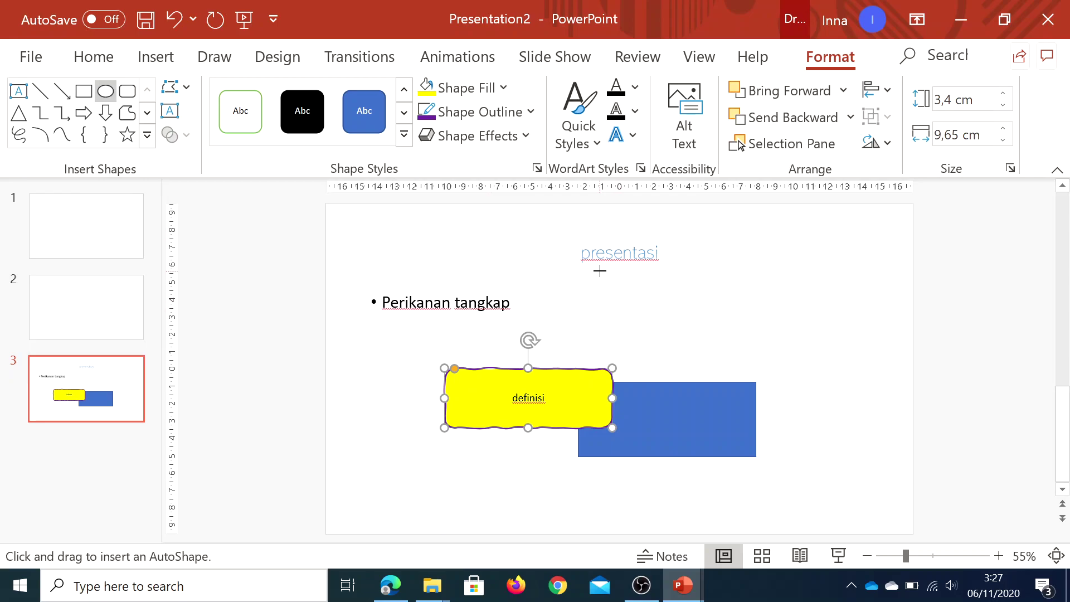
left_click_drag(603, 281, 782, 362)
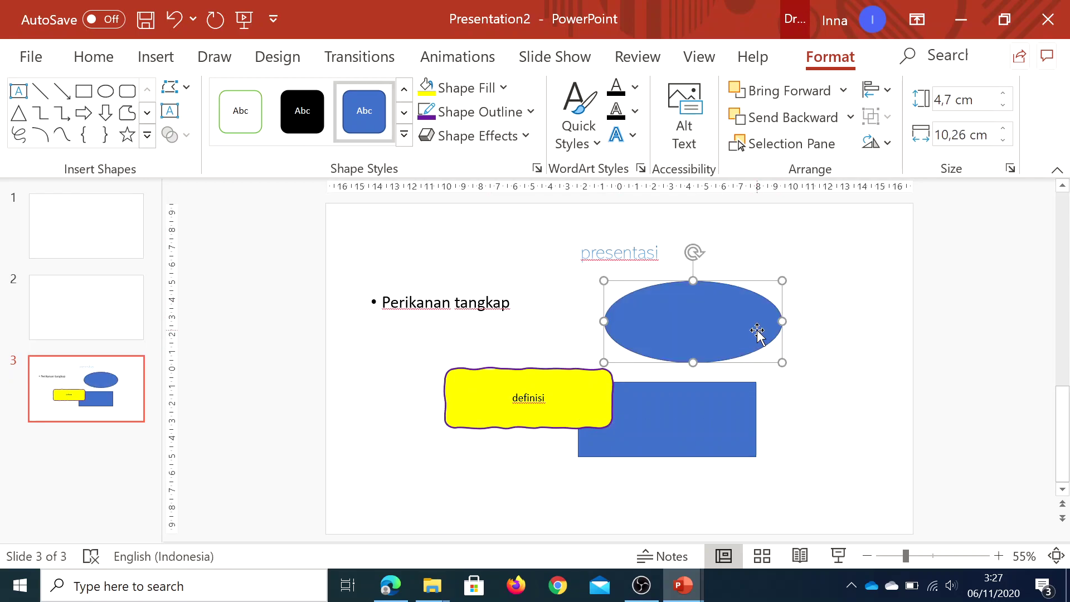
key("Delete")
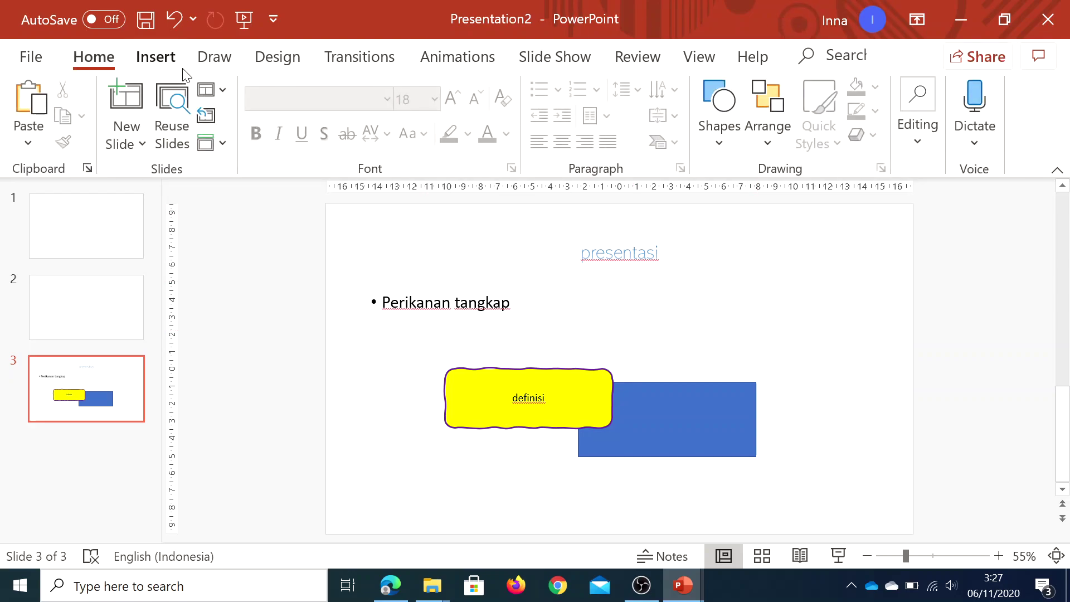
Draw a smaller oval from the recently used shapes above the blue rectangle's right edge, and delete it
left_click(721, 143)
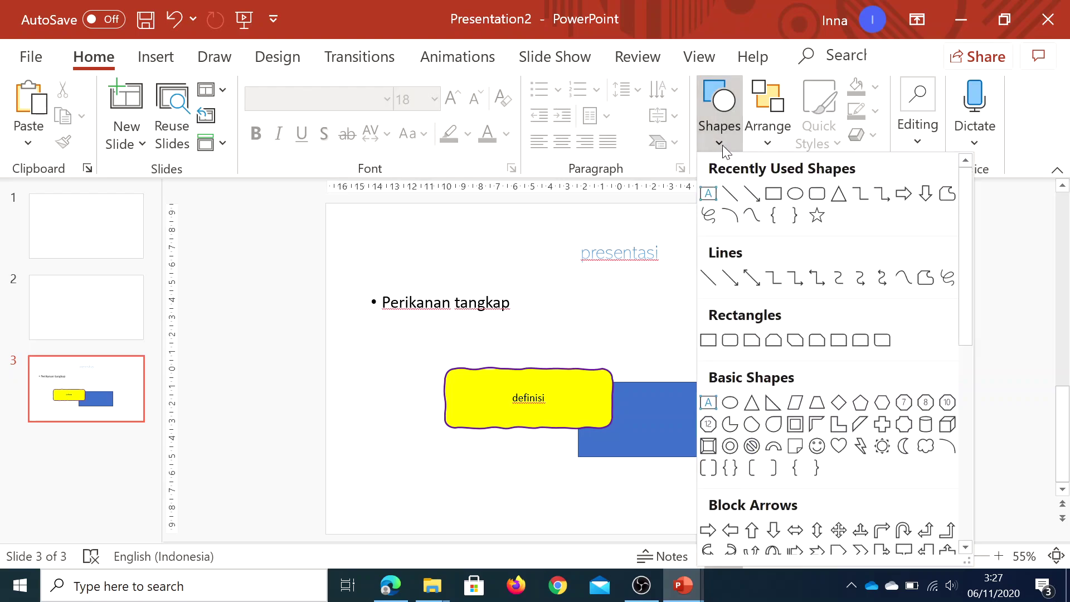
left_click(796, 194)
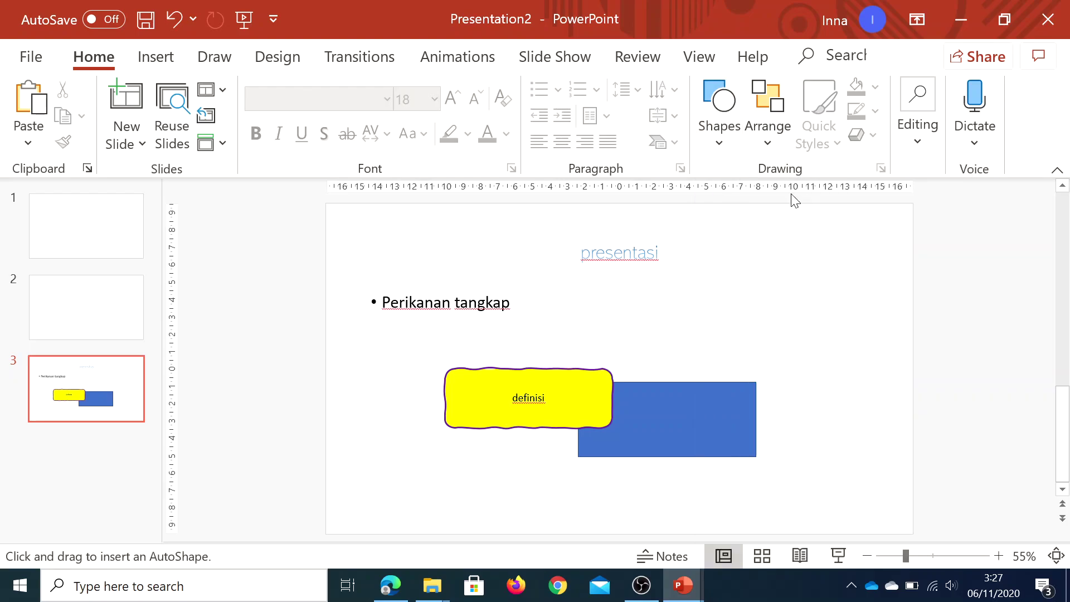
left_click_drag(737, 296, 831, 352)
key("Delete")
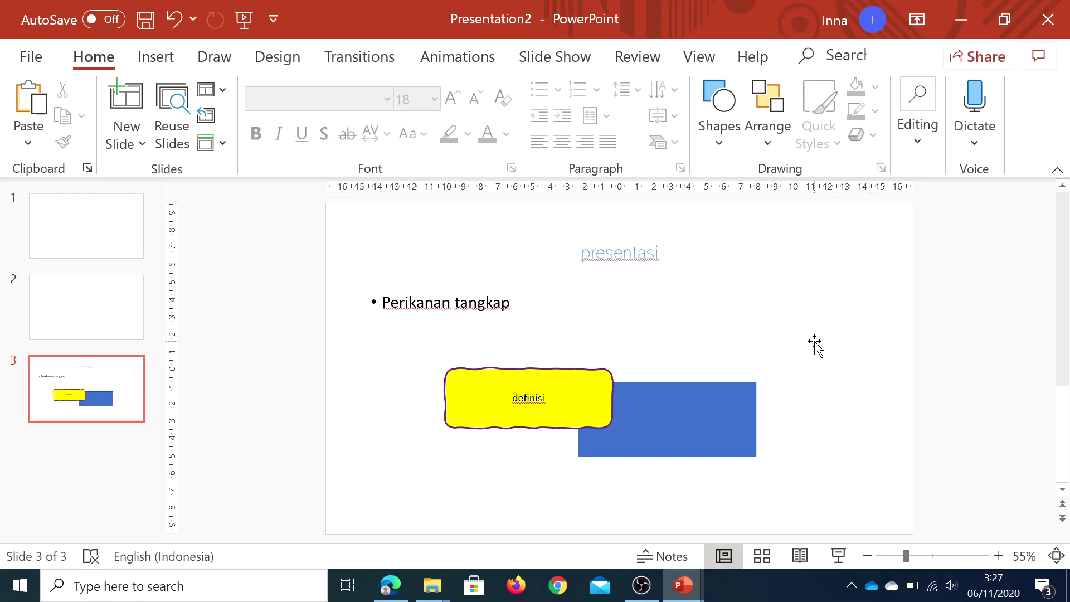
Open the gallery of drawing shapes
left_click(717, 132)
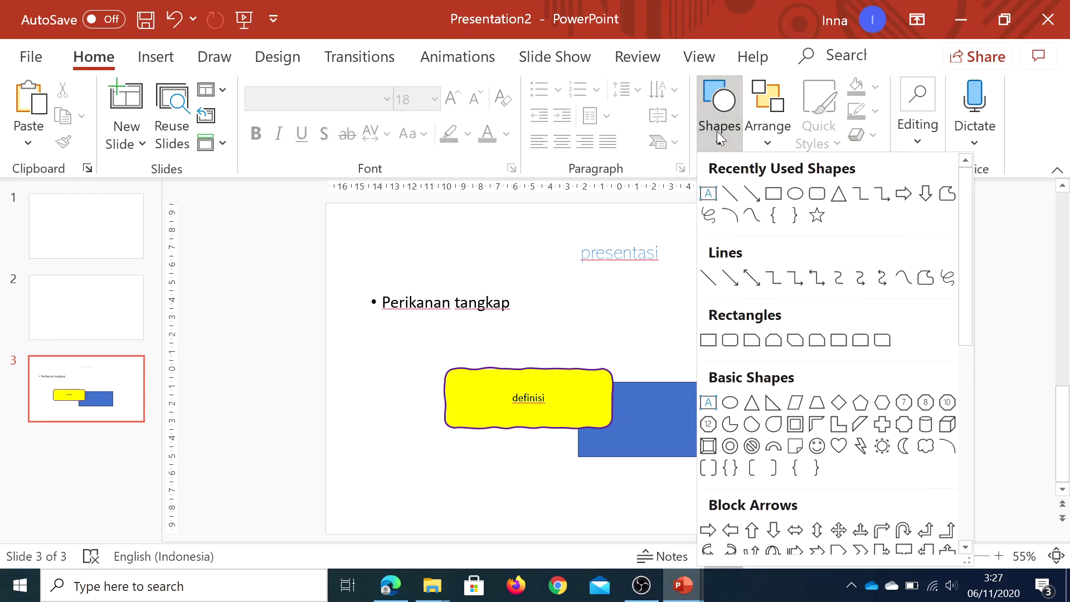